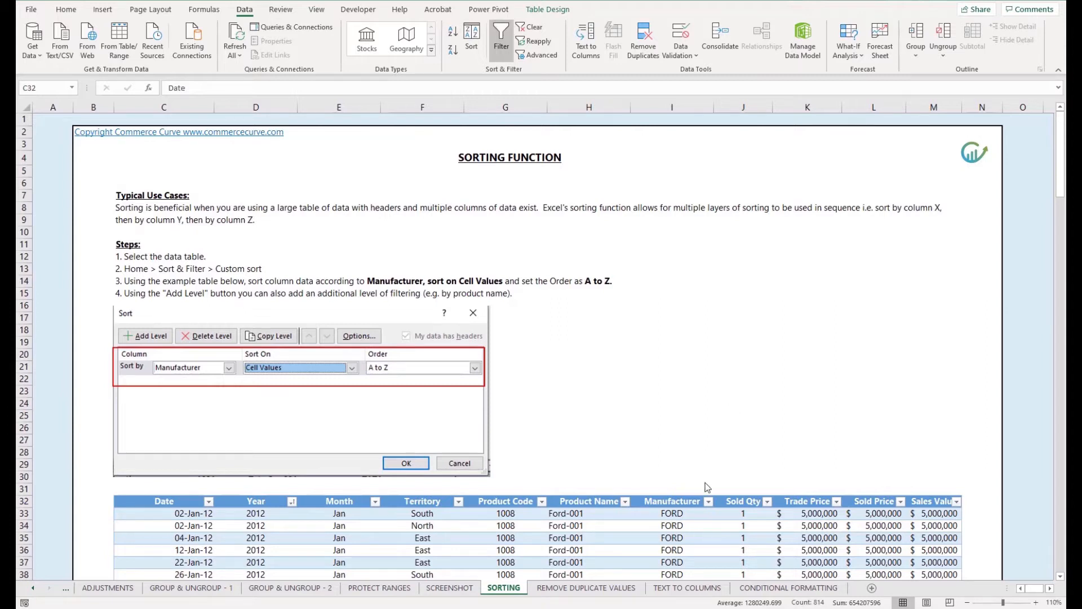
Examine the sales table's Date, Year, Month and Territory columns and the sorting instructions above it.
{"action": "left_click", "coordinate": [596, 546]}
{"action": "left_click", "coordinate": [596, 548]}
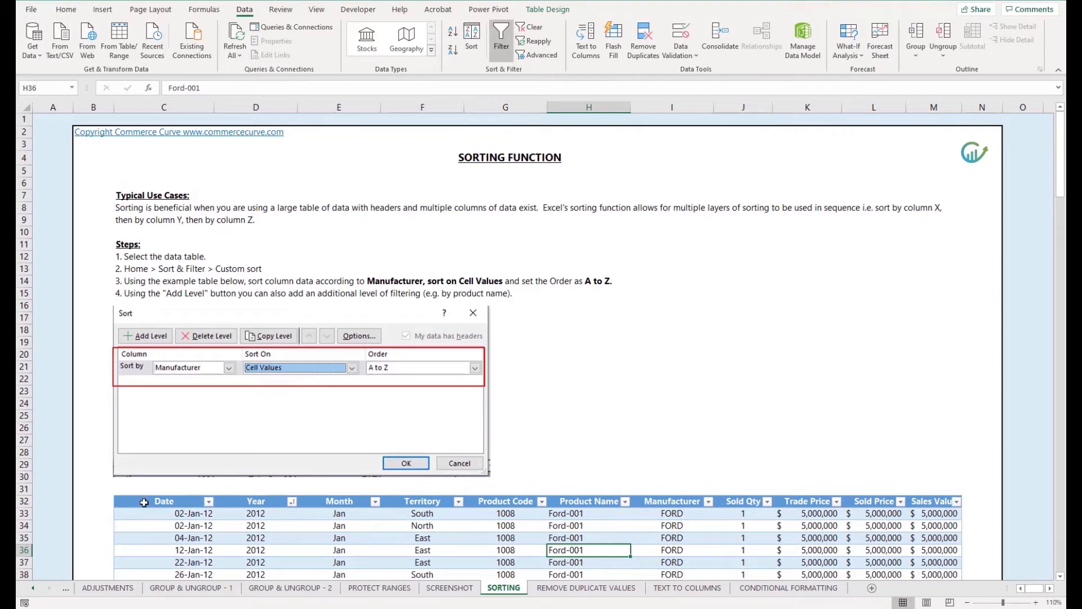
{"action": "left_click_drag", "start_coordinate": [143, 502], "coordinate": [260, 501]}
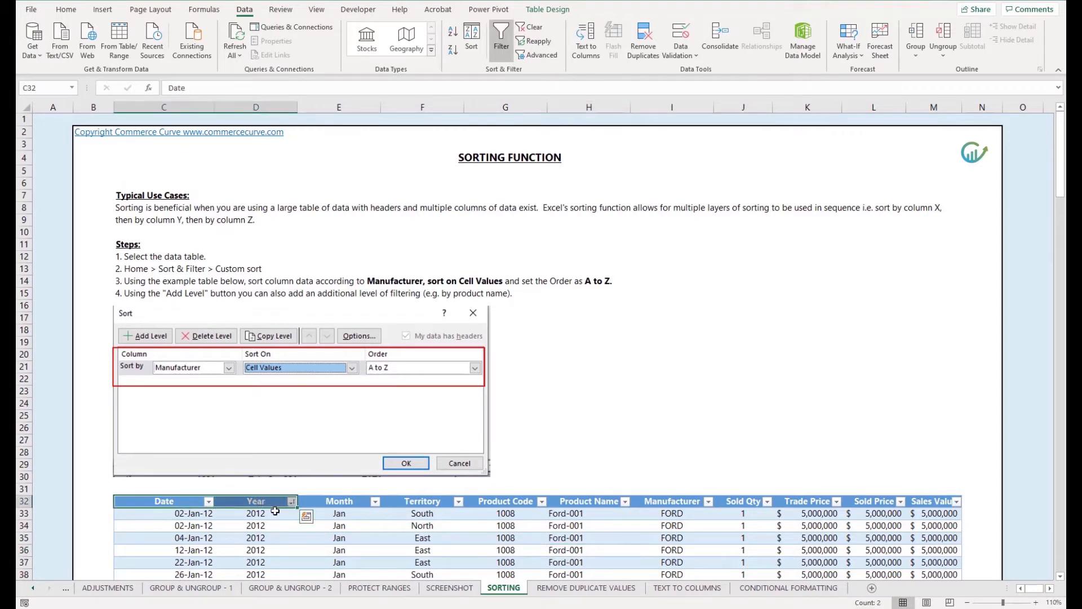
{"action": "left_click", "coordinate": [337, 503]}
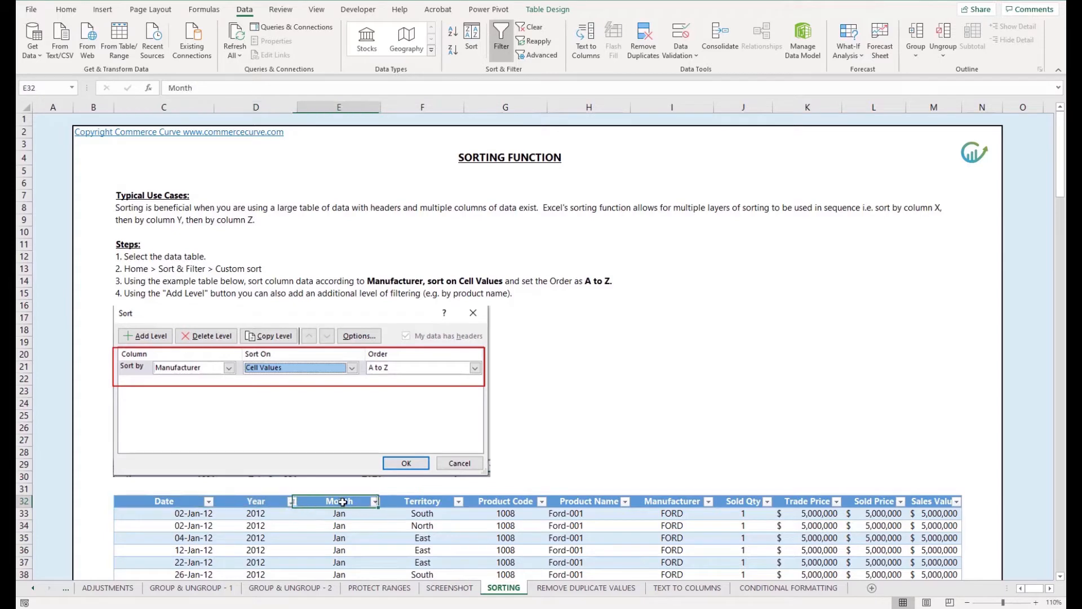
{"action": "left_click", "coordinate": [413, 501]}
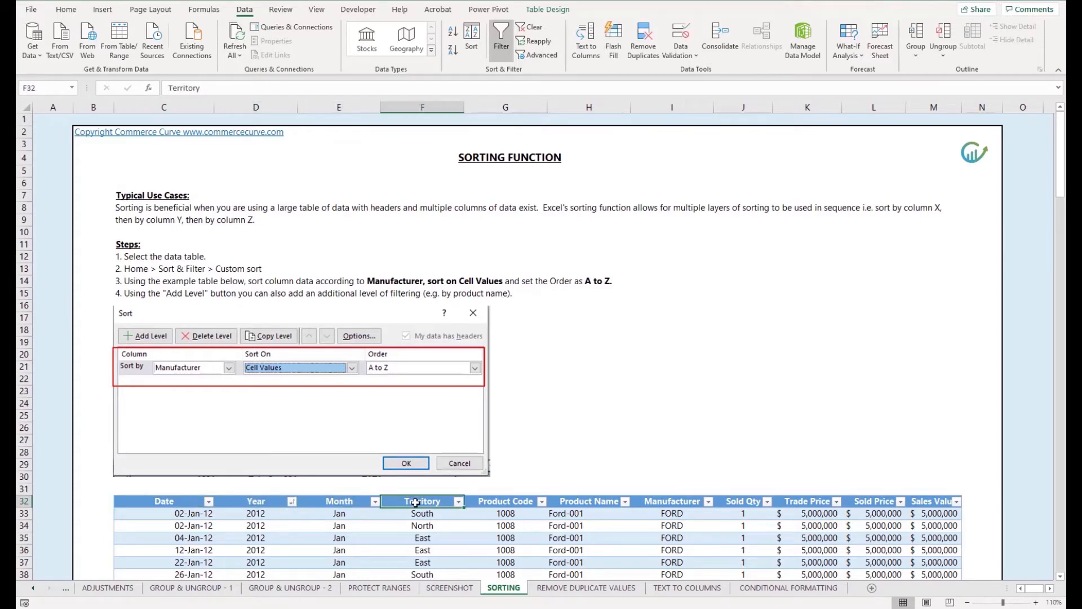
{"action": "scroll", "coordinate": [545, 516], "scroll_direction": "down", "scroll_amount": 1}
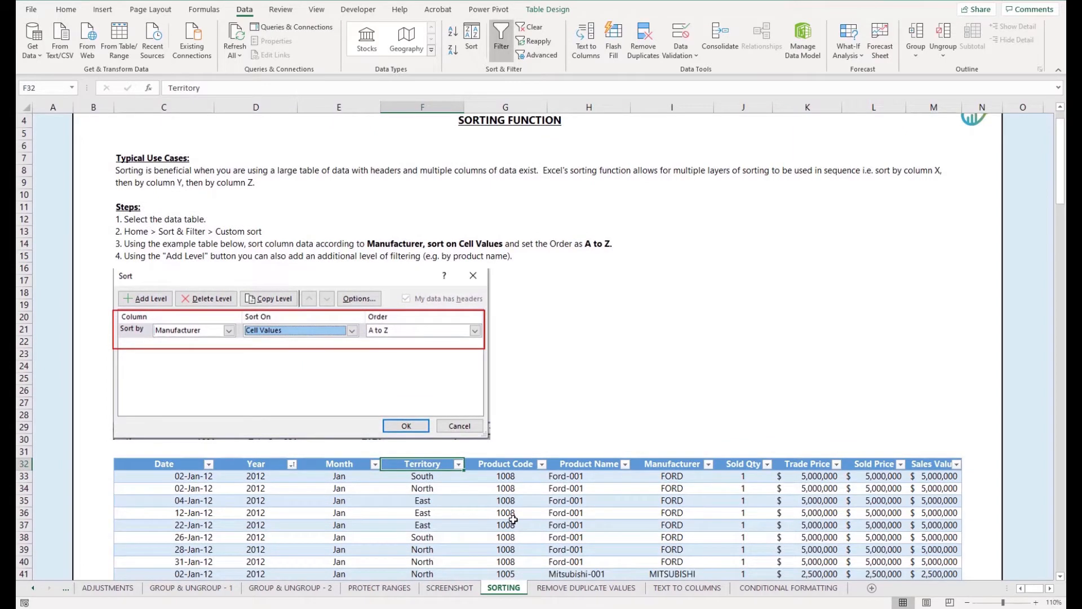
{"action": "left_click", "coordinate": [217, 217]}
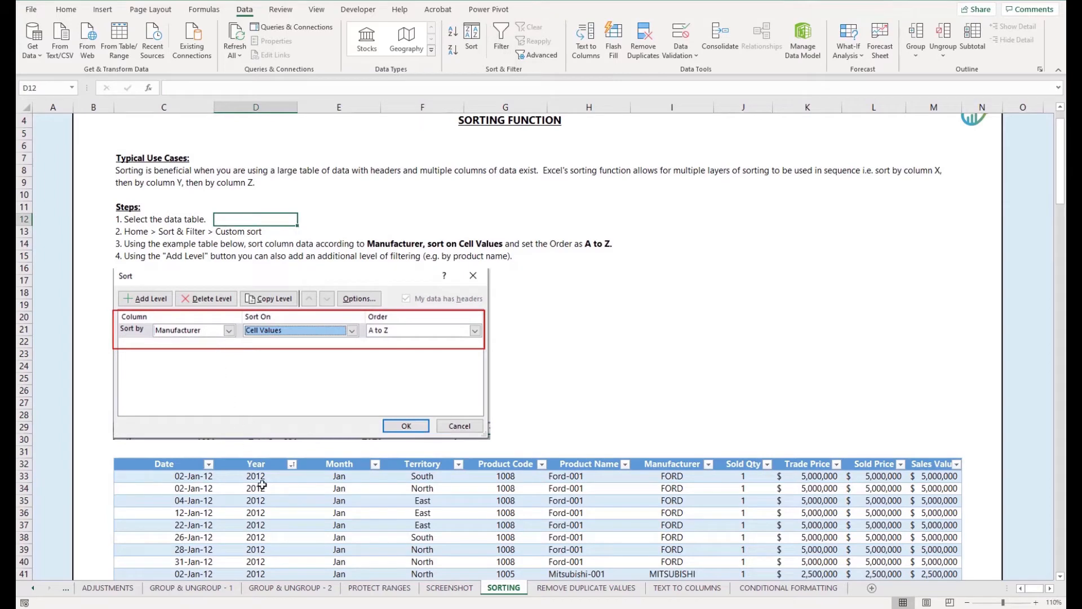
{"action": "left_click_drag", "start_coordinate": [303, 501], "coordinate": [303, 507]}
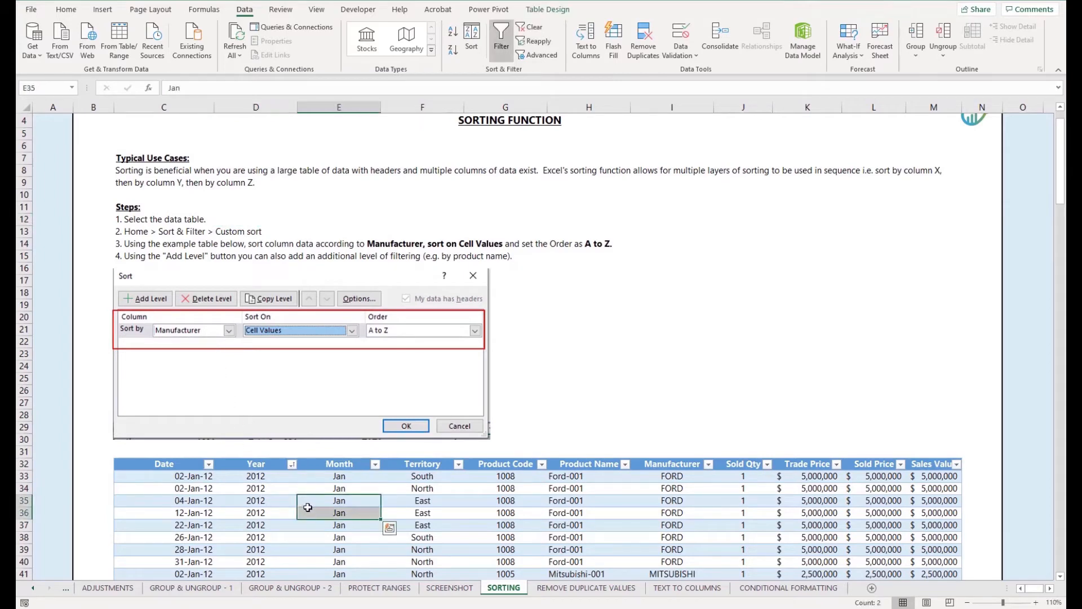
{"action": "left_click", "coordinate": [307, 510]}
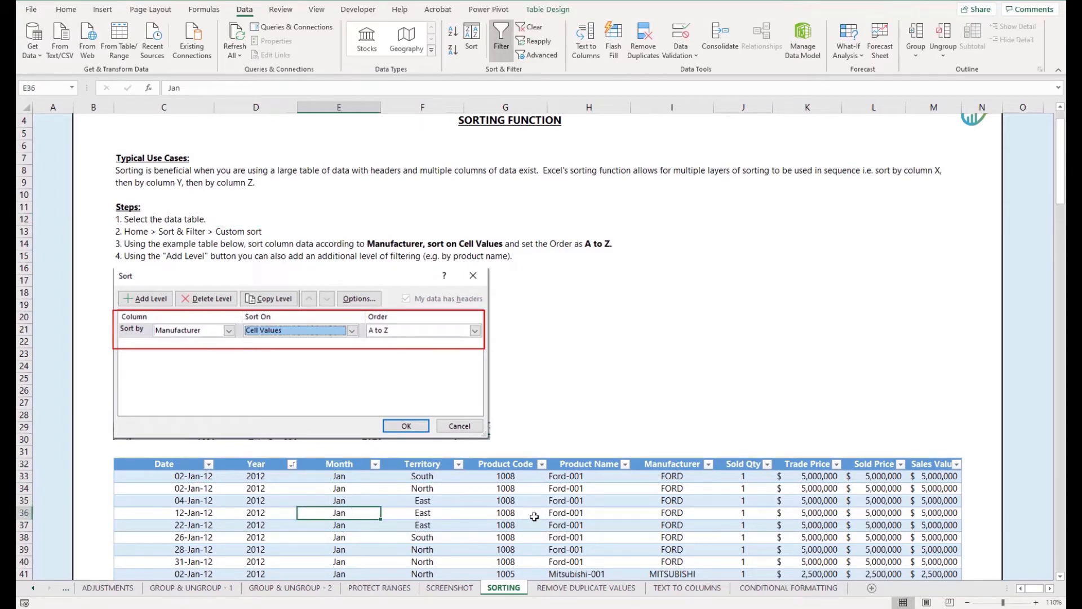
Review the Trade Price, Sold Price and Sold Qty values in the sales table.
{"action": "scroll", "coordinate": [531, 514], "scroll_direction": "down", "scroll_amount": 1}
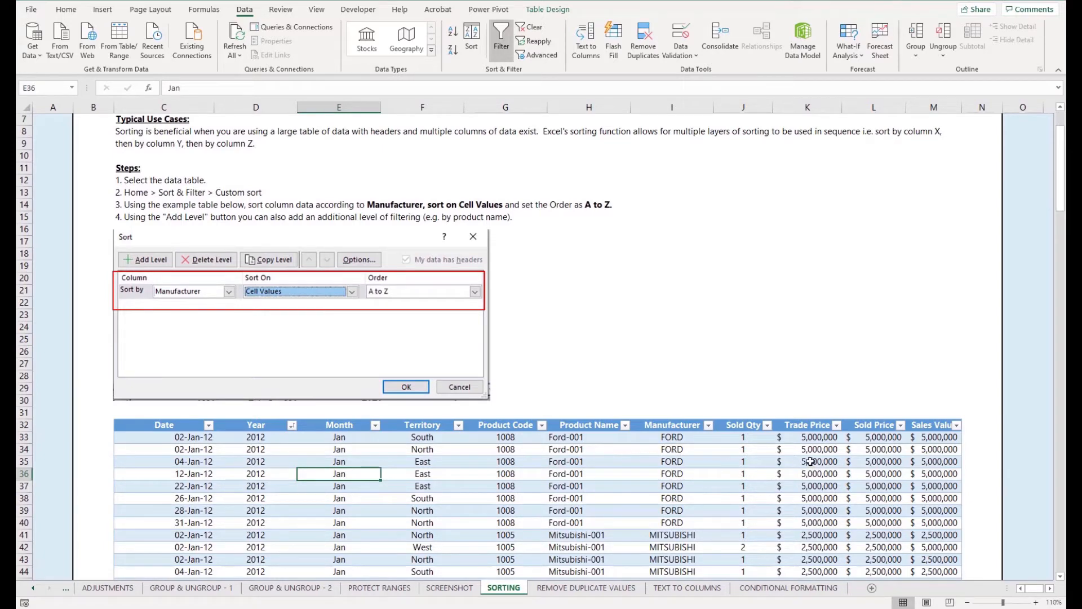
{"action": "left_click_drag", "start_coordinate": [809, 463], "coordinate": [810, 491]}
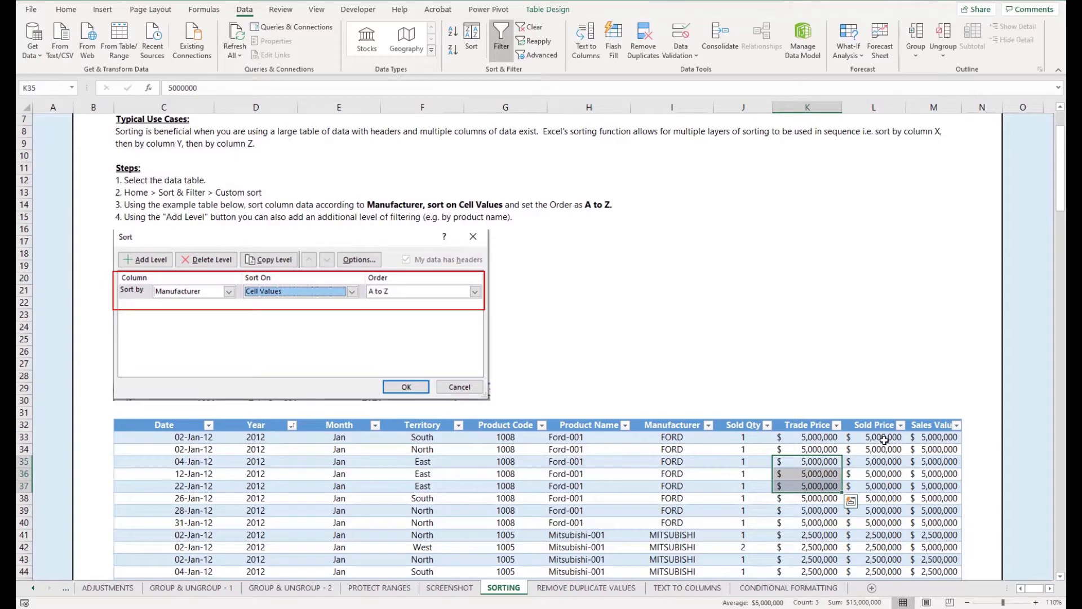
{"action": "left_click_drag", "start_coordinate": [884, 439], "coordinate": [883, 498]}
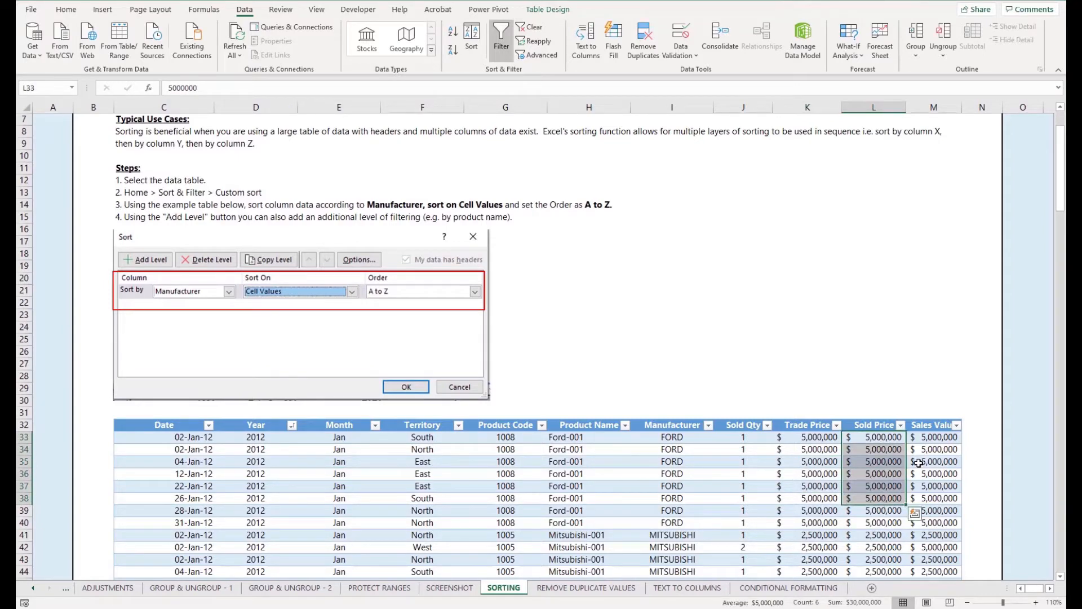
{"action": "left_click_drag", "start_coordinate": [726, 476], "coordinate": [753, 484]}
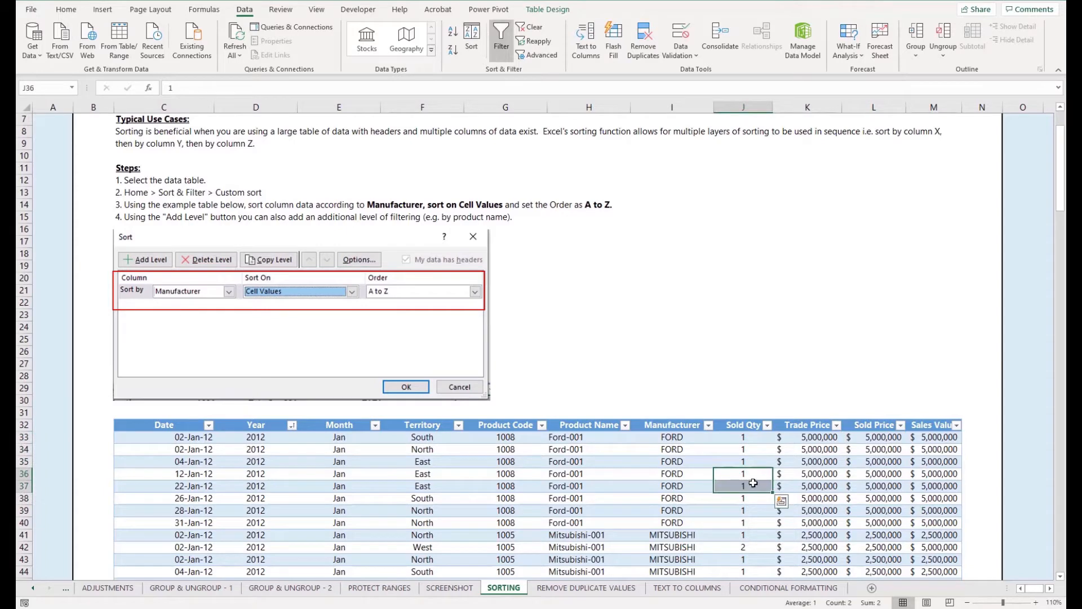
{"action": "left_click", "coordinate": [809, 463]}
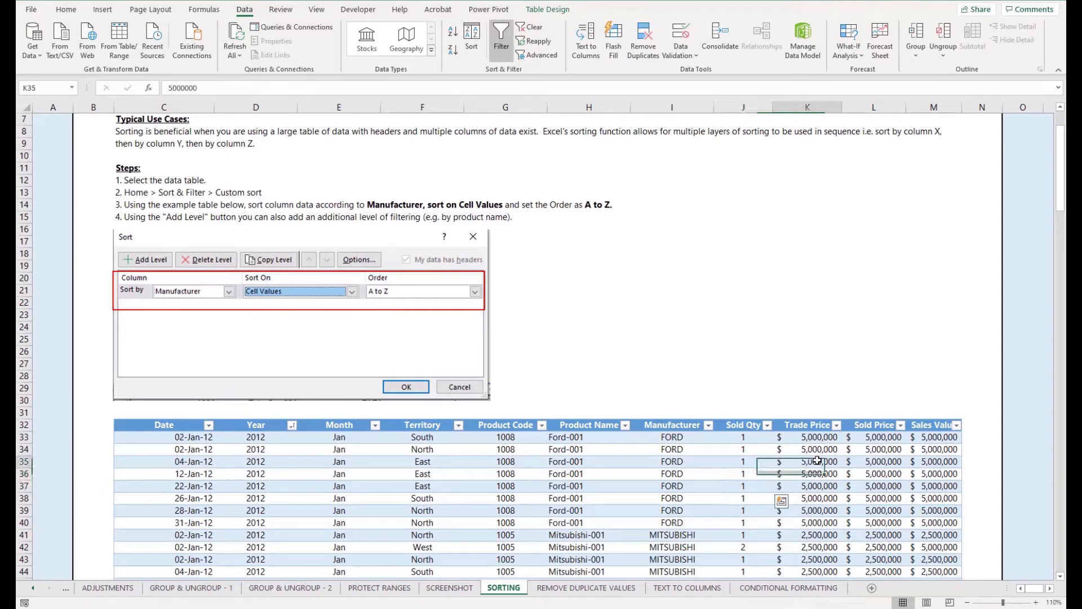
{"action": "left_click", "coordinate": [870, 459]}
{"action": "scroll", "coordinate": [562, 387], "scroll_direction": "up", "scroll_amount": 2}
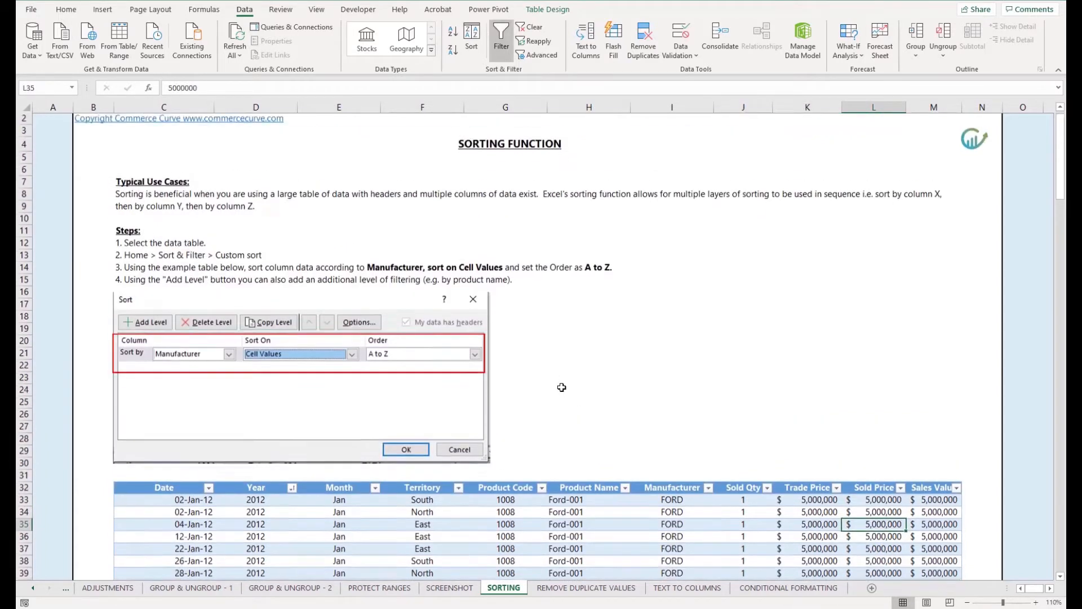
{"action": "scroll", "coordinate": [561, 387], "scroll_direction": "down", "scroll_amount": 3}
{"action": "left_click", "coordinate": [195, 399]}
{"action": "left_click", "coordinate": [181, 425]}
{"action": "left_click", "coordinate": [181, 437]}
{"action": "left_click_drag", "start_coordinate": [181, 461], "coordinate": [181, 473]}
{"action": "scroll", "coordinate": [180, 475], "scroll_direction": "down", "scroll_amount": 4}
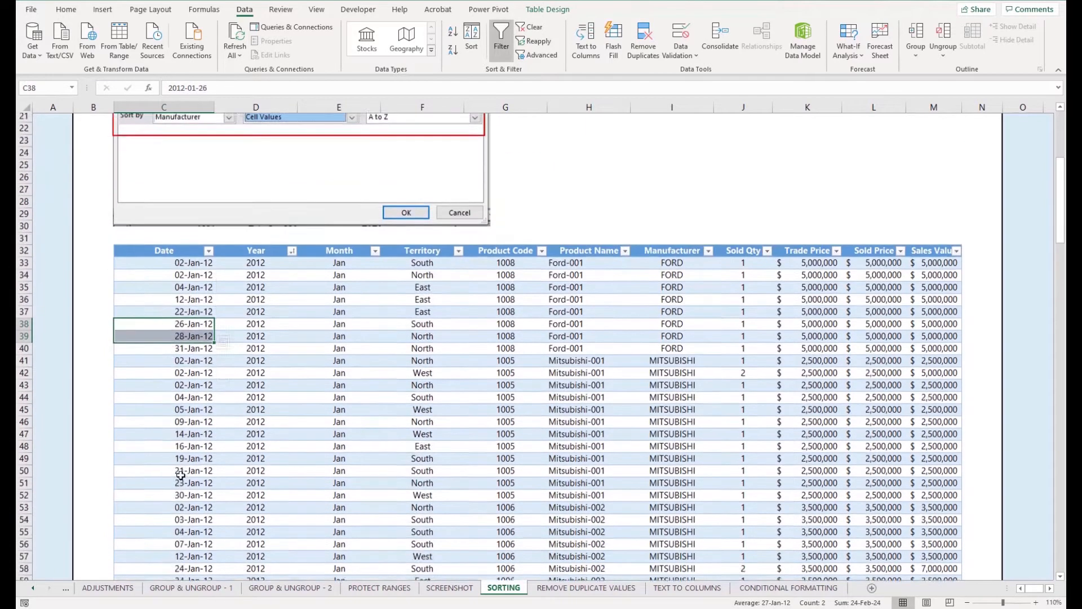
{"action": "left_click", "coordinate": [181, 475]}
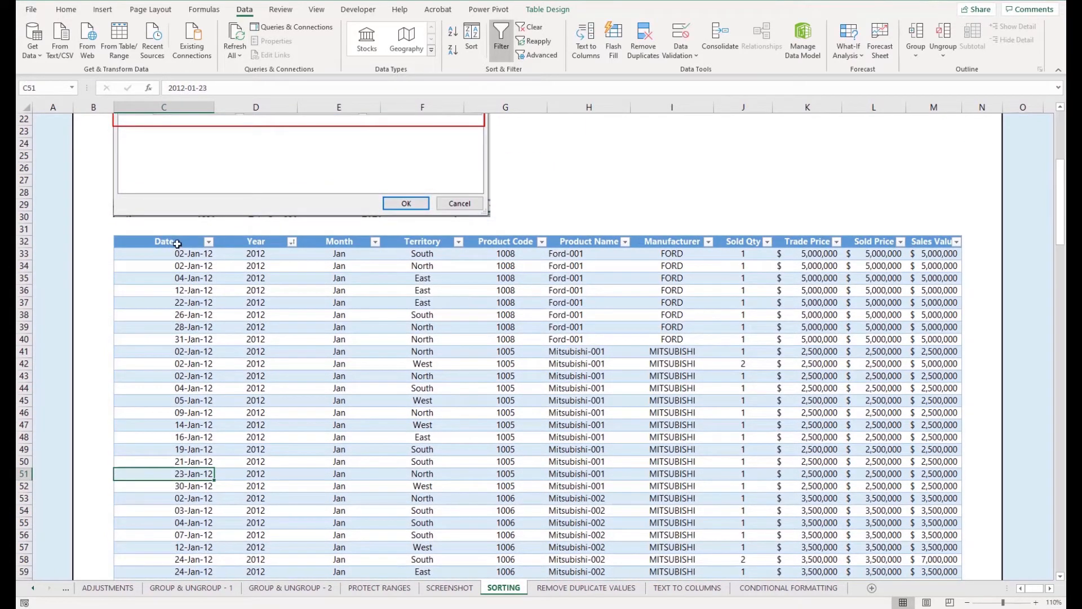
{"action": "left_click_drag", "start_coordinate": [177, 244], "coordinate": [810, 411]}
{"action": "scroll", "coordinate": [811, 394], "scroll_direction": "up", "scroll_amount": 7}
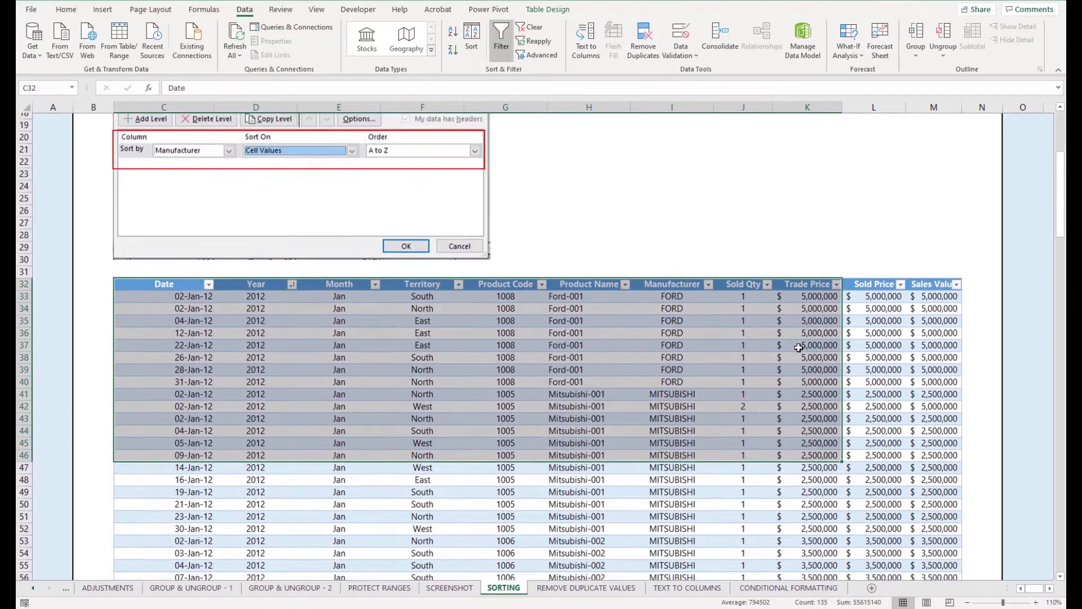
{"action": "left_click", "coordinate": [719, 402]}
{"action": "scroll", "coordinate": [180, 446], "scroll_direction": "down", "scroll_amount": 1}
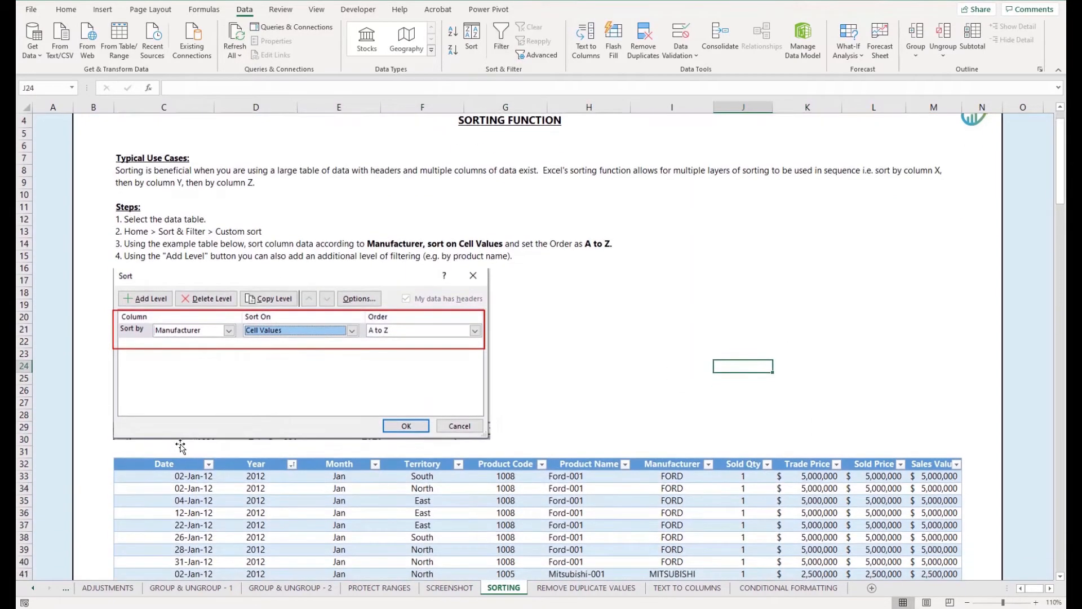
Select the whole sales table including its header row, from the Date header in C32 to the last Sales Value in row 105.
{"action": "left_click", "coordinate": [151, 464]}
{"action": "scroll", "coordinate": [342, 445], "scroll_direction": "down", "scroll_amount": 5}
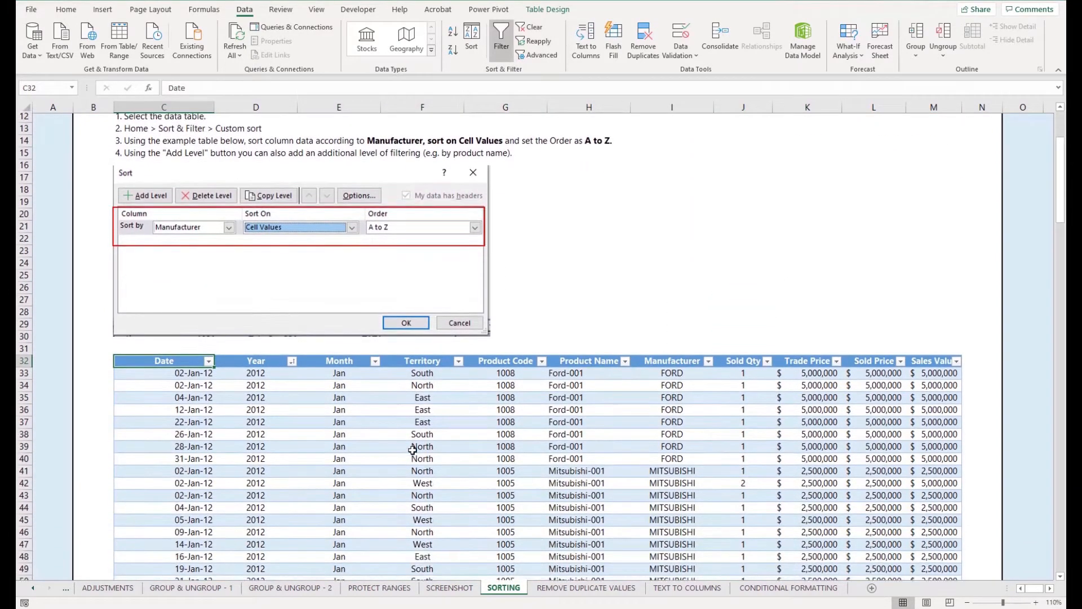
{"action": "scroll", "coordinate": [342, 437], "scroll_direction": "down", "scroll_amount": 2}
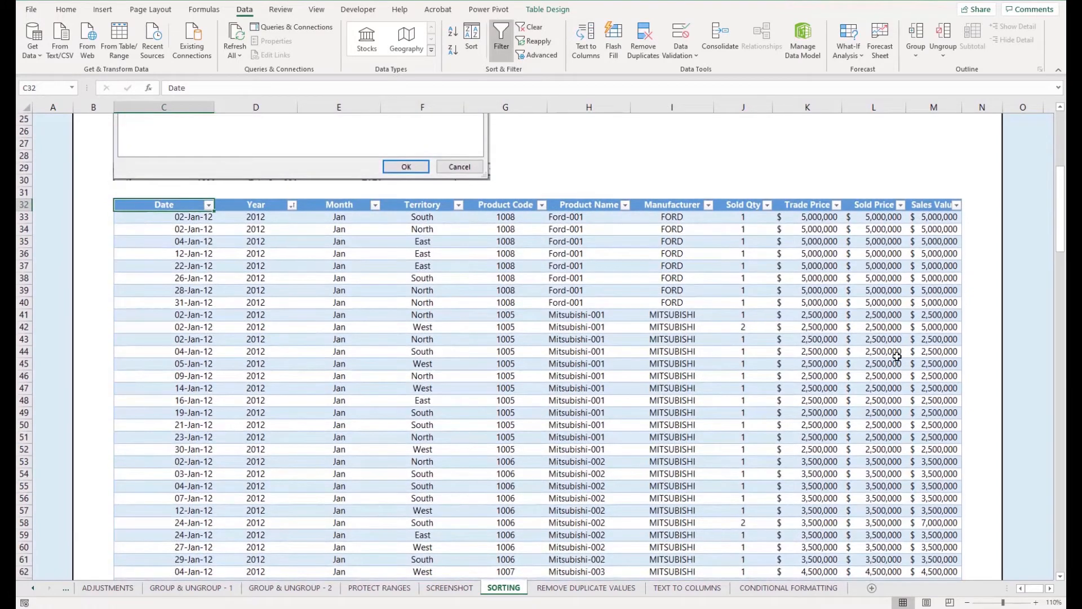
{"action": "left_click", "coordinate": [932, 356], "text": "shift"}
{"action": "key", "text": "ctrl+shift+Down"}
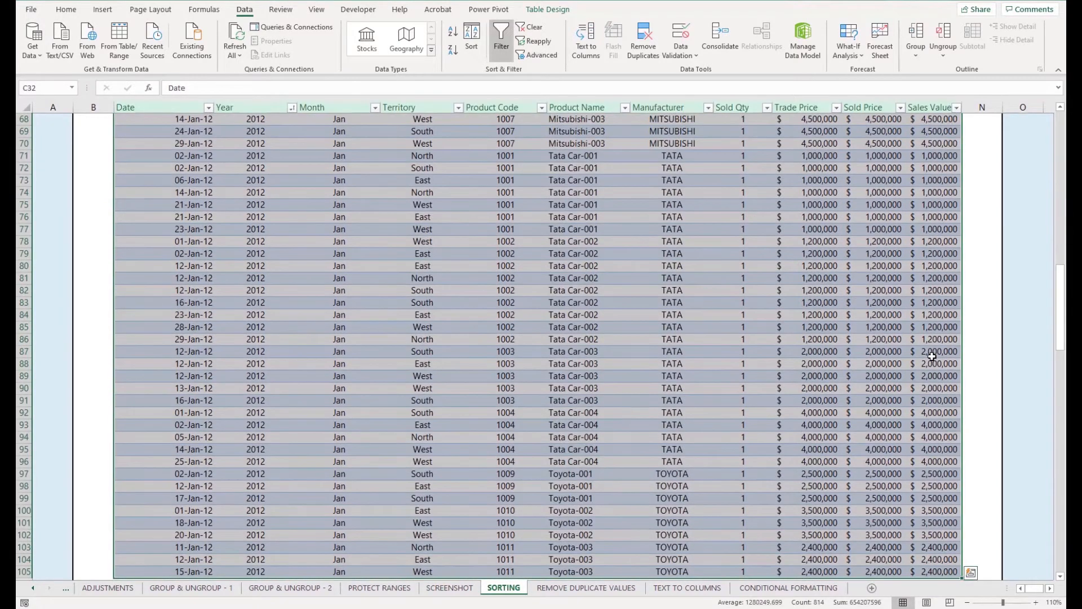
Set up a custom sort of the selected table by Territory, on Cell Values, in A to Z order.
{"action": "scroll", "coordinate": [431, 310], "scroll_direction": "up", "scroll_amount": 20}
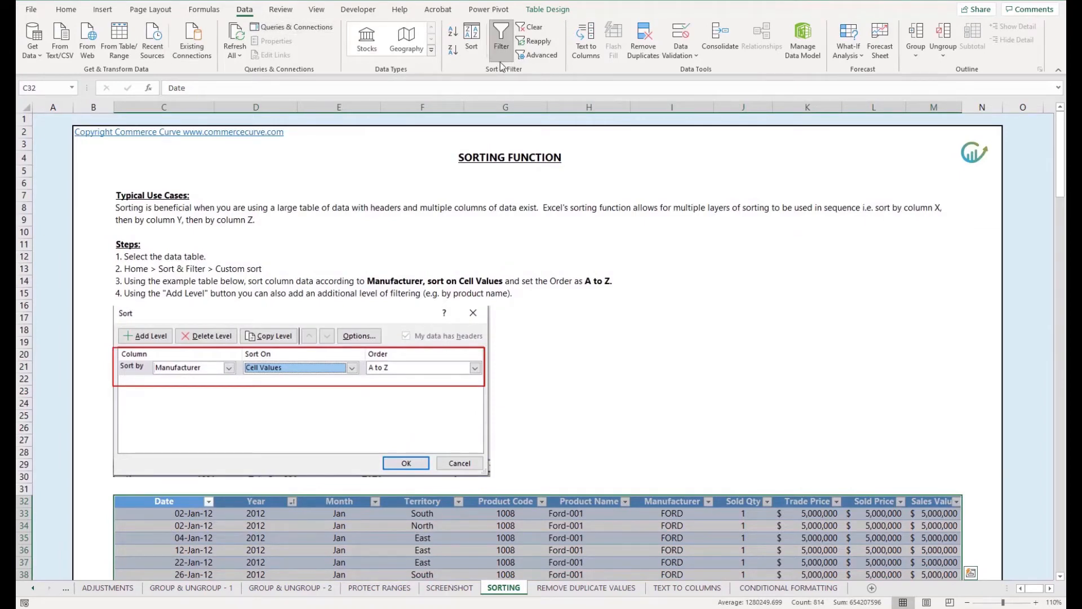
{"action": "scroll", "coordinate": [520, 344], "scroll_direction": "down", "scroll_amount": 3}
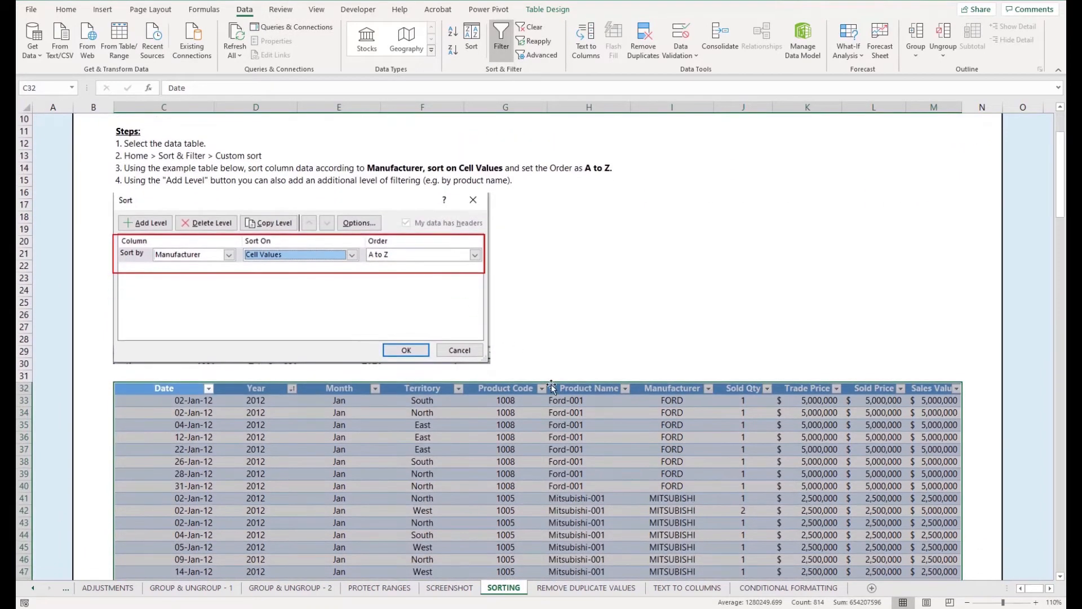
{"action": "scroll", "coordinate": [535, 397], "scroll_direction": "down", "scroll_amount": 1}
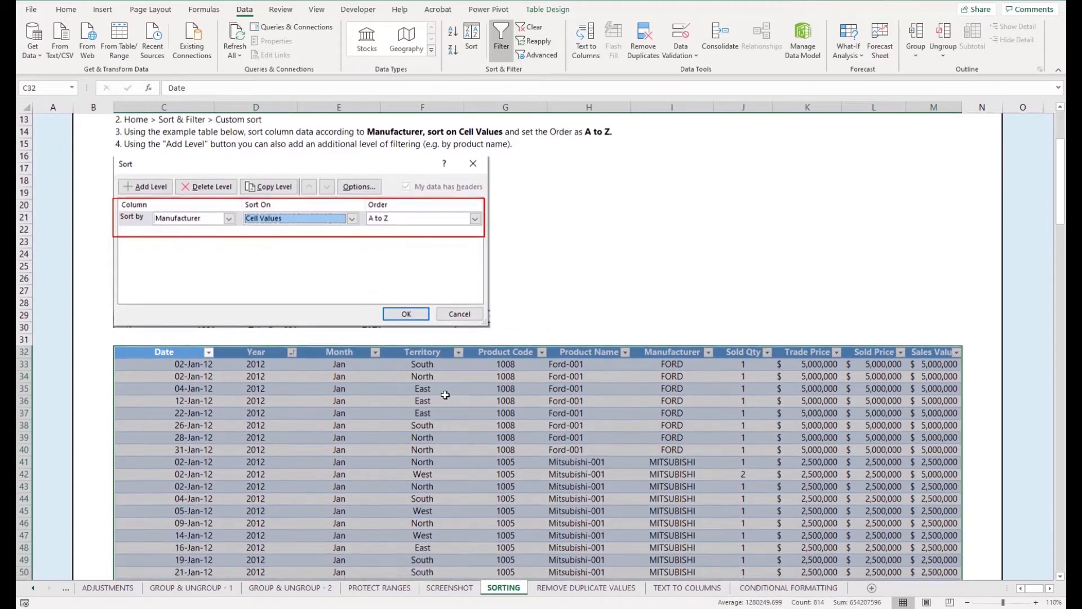
{"action": "scroll", "coordinate": [363, 372], "scroll_direction": "down", "scroll_amount": 2}
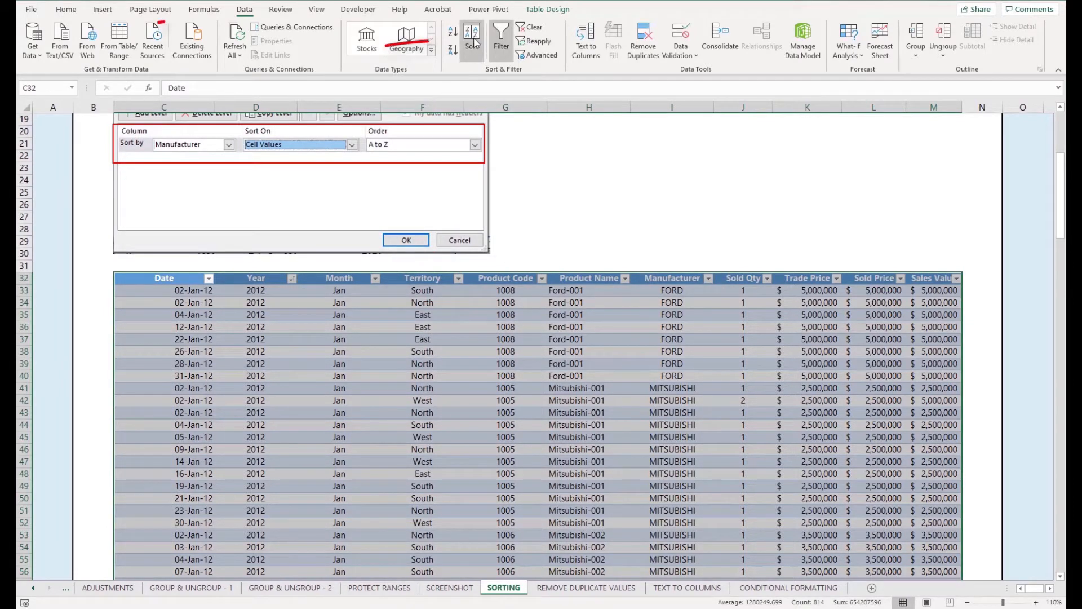
{"action": "left_click", "coordinate": [472, 63]}
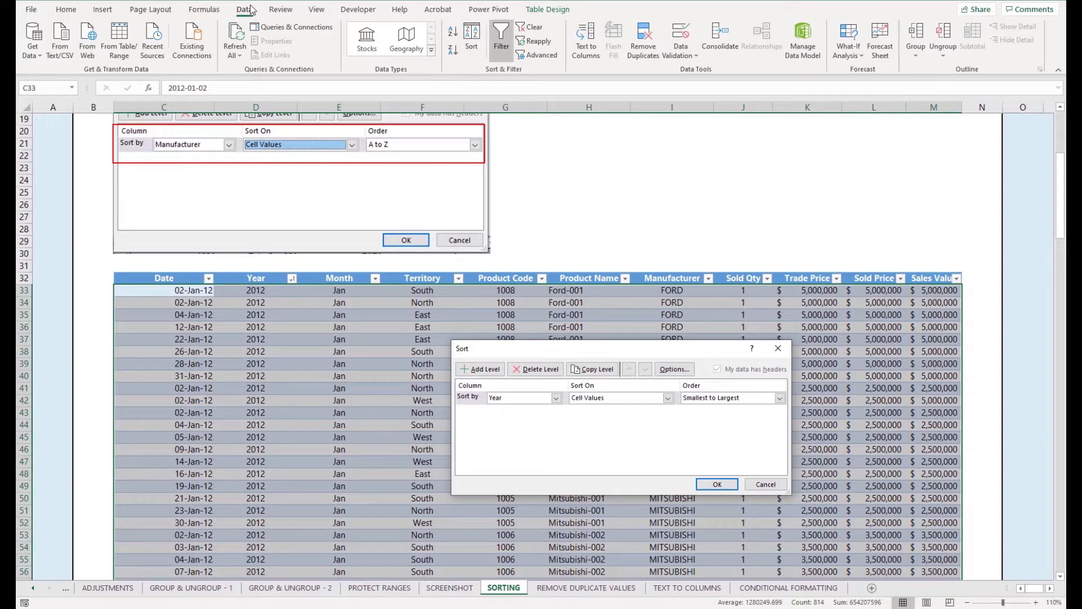
{"action": "left_click_drag", "start_coordinate": [459, 348], "coordinate": [439, 90]}
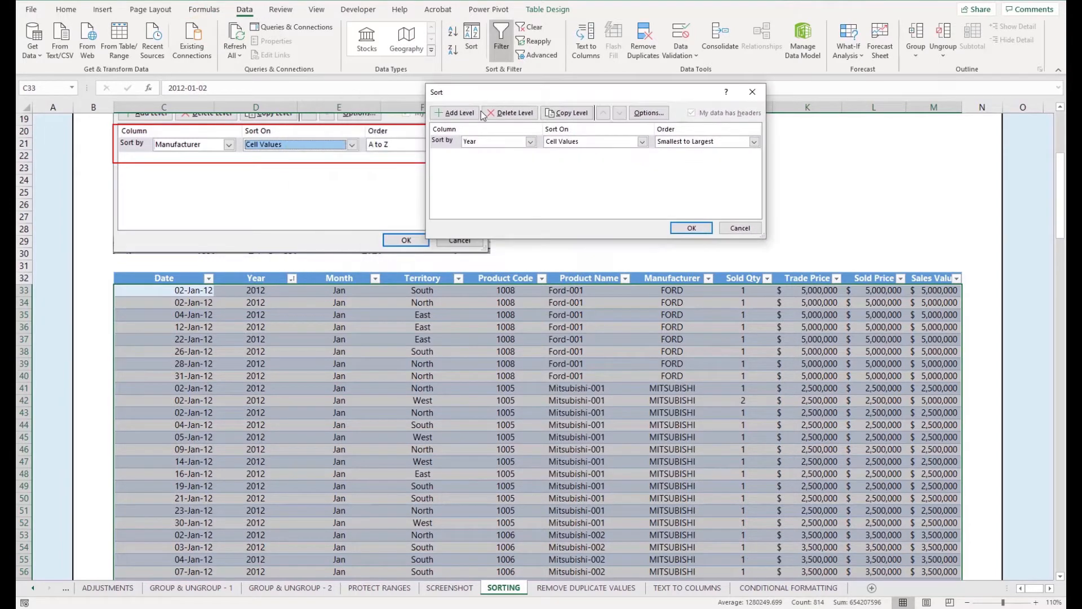
{"action": "left_click", "coordinate": [484, 142]}
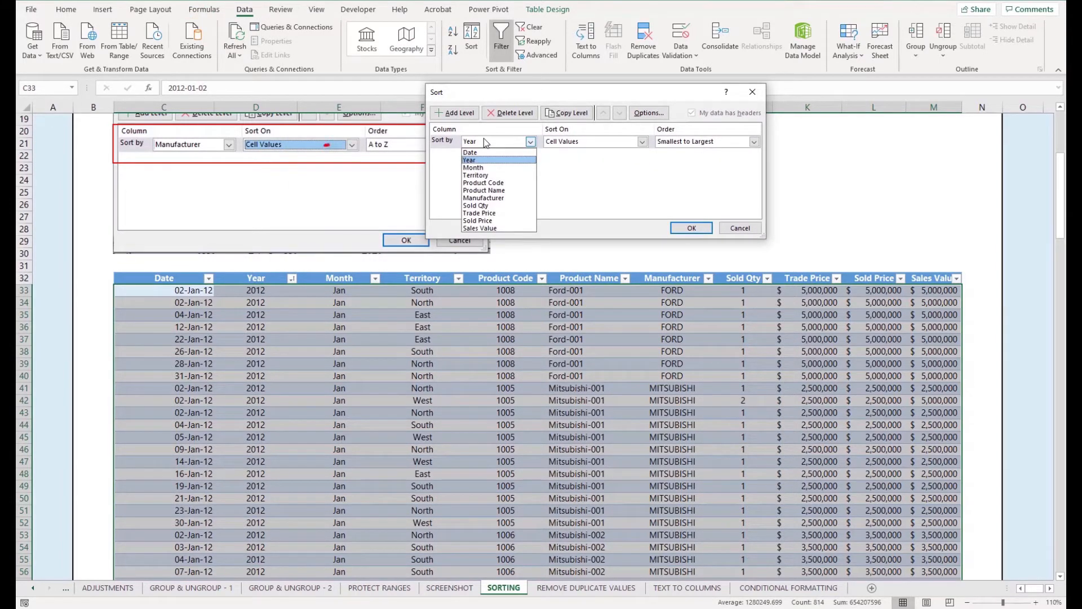
{"action": "left_click", "coordinate": [488, 175]}
{"action": "left_click", "coordinate": [569, 142]}
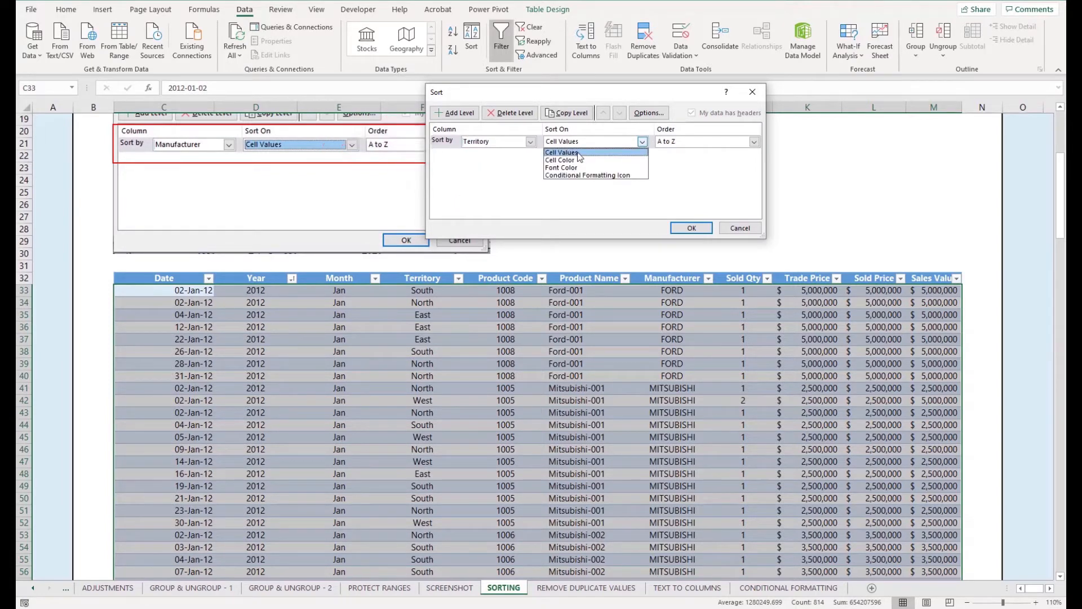
{"action": "left_click", "coordinate": [578, 152]}
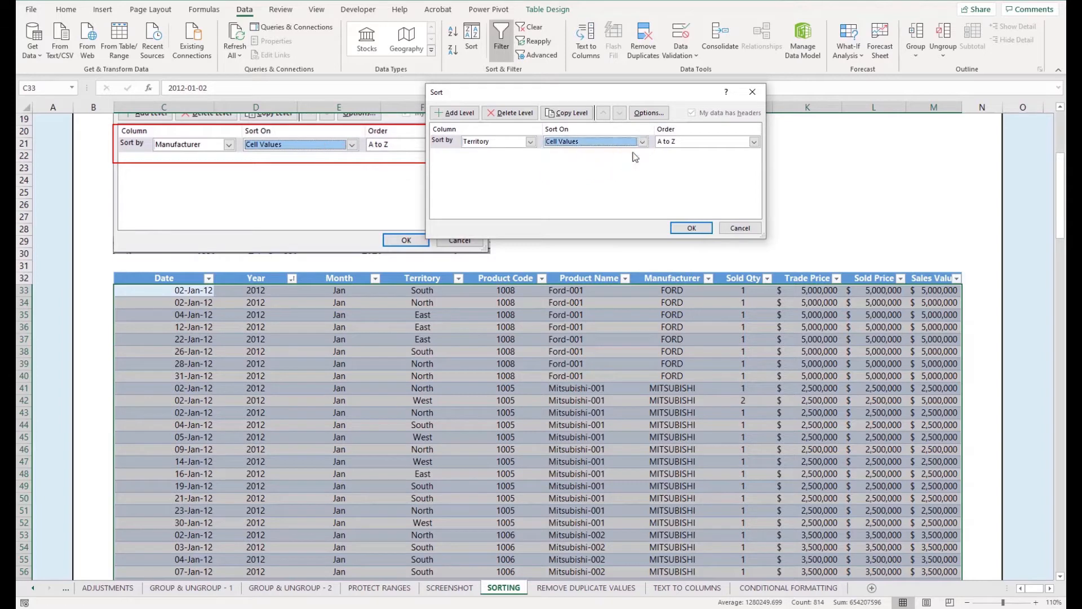
{"action": "left_click", "coordinate": [665, 143]}
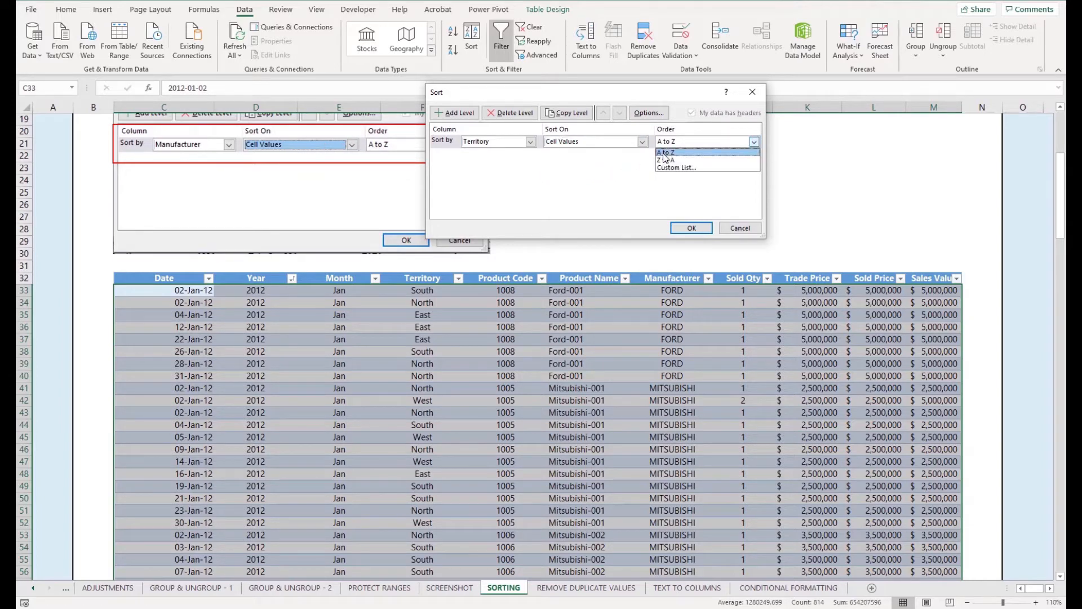
{"action": "left_click", "coordinate": [664, 153]}
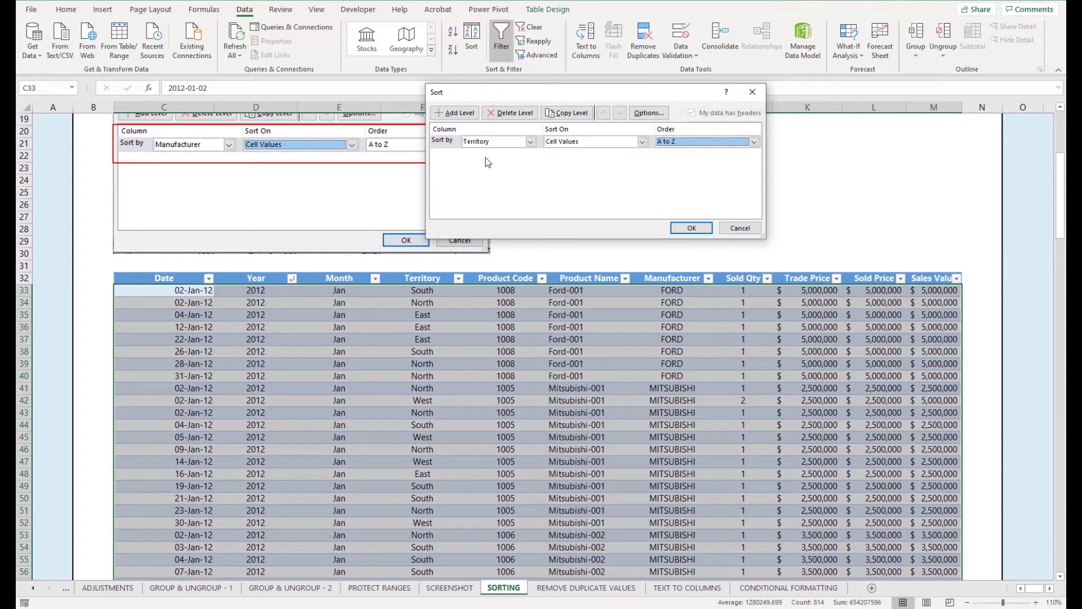
Add a second sort level by Manufacturer below the Territory level.
{"action": "left_click", "coordinate": [459, 113]}
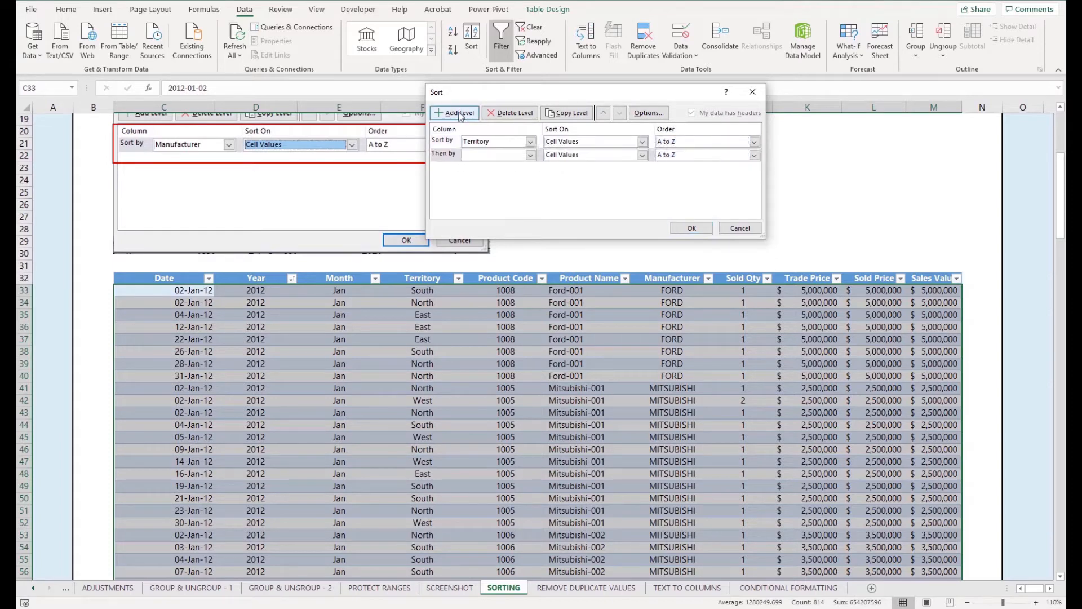
{"action": "left_click", "coordinate": [502, 155]}
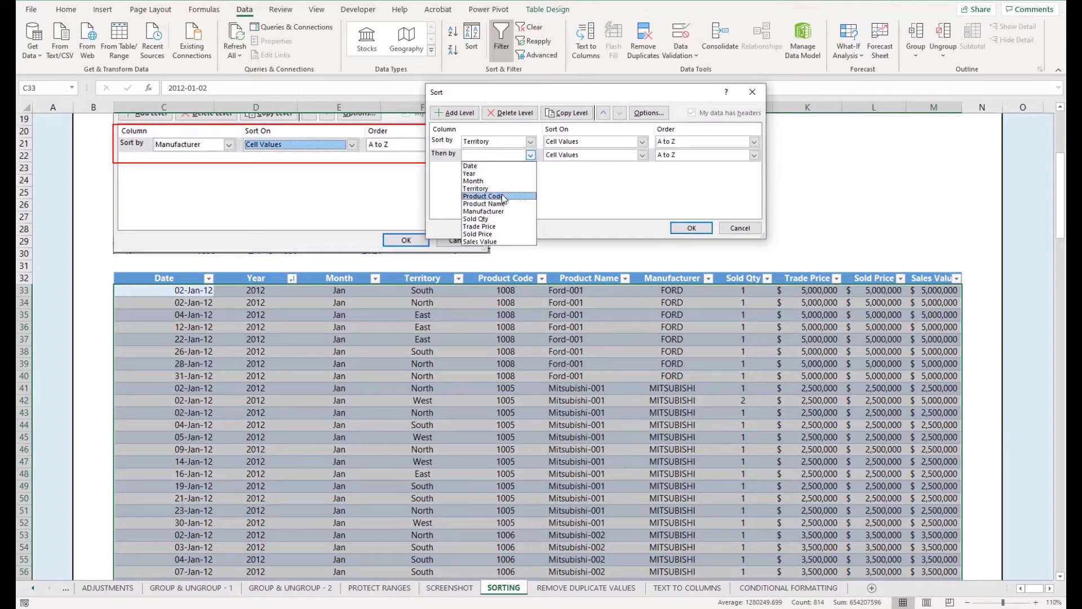
{"action": "left_click", "coordinate": [501, 212]}
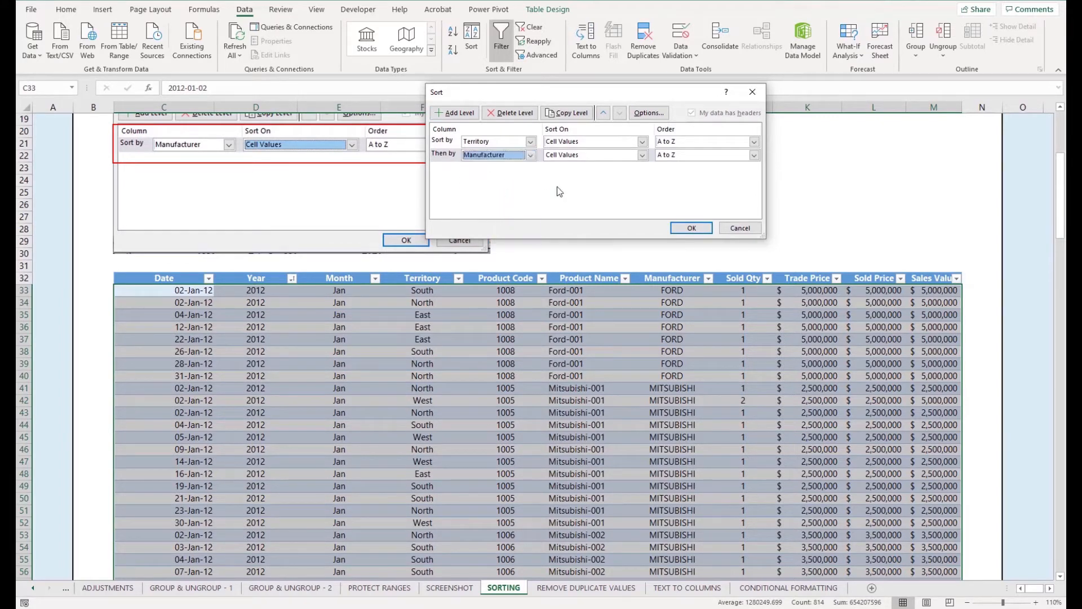
Keep the Manufacturer level sorting on Cell Values in A to Z order and apply the two-level sort to the table.
{"action": "left_click", "coordinate": [587, 155]}
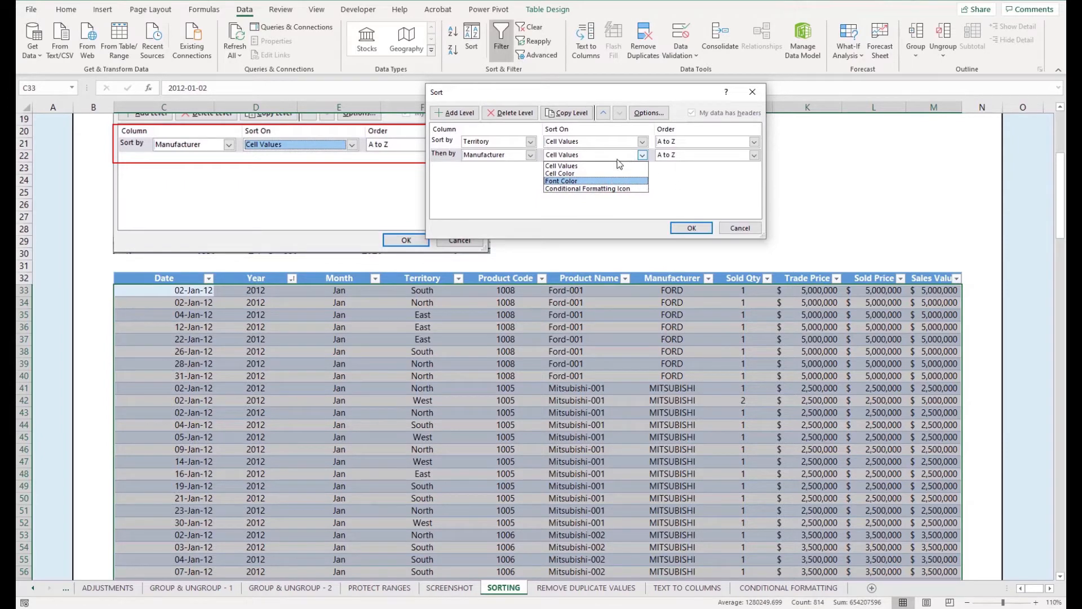
{"action": "left_click", "coordinate": [592, 166]}
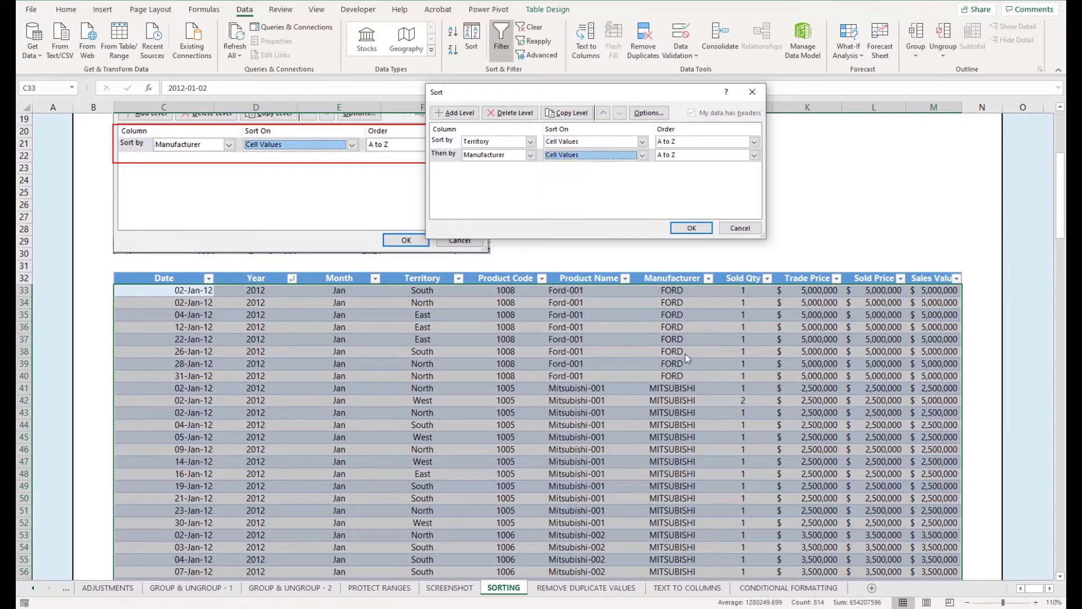
{"action": "left_click", "coordinate": [692, 228]}
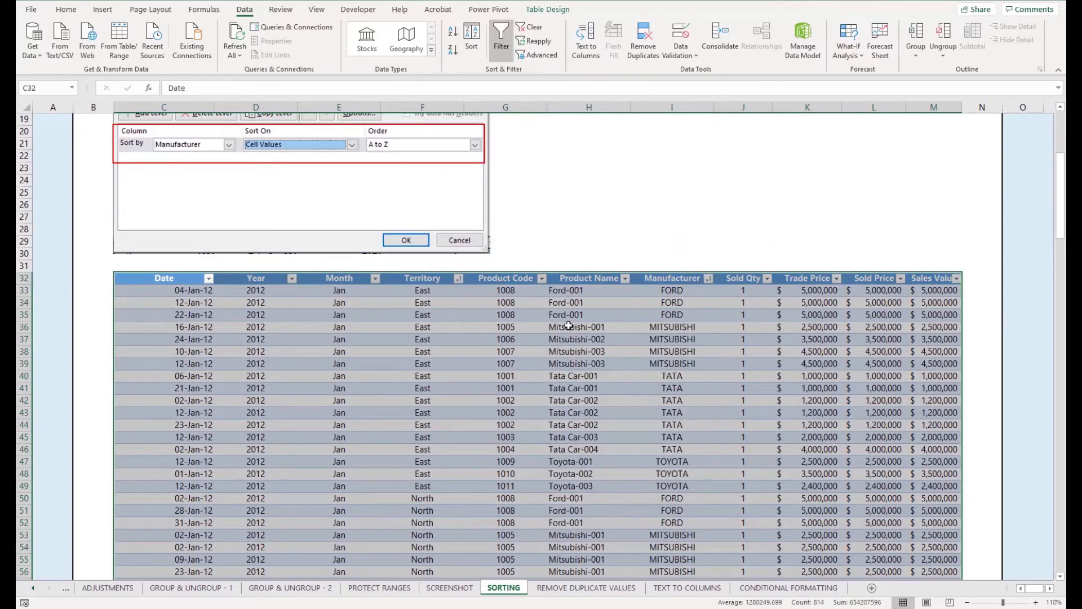
Examine the East territory rows of the sorted table and the order of their manufacturers.
{"action": "left_click_drag", "start_coordinate": [438, 306], "coordinate": [426, 482]}
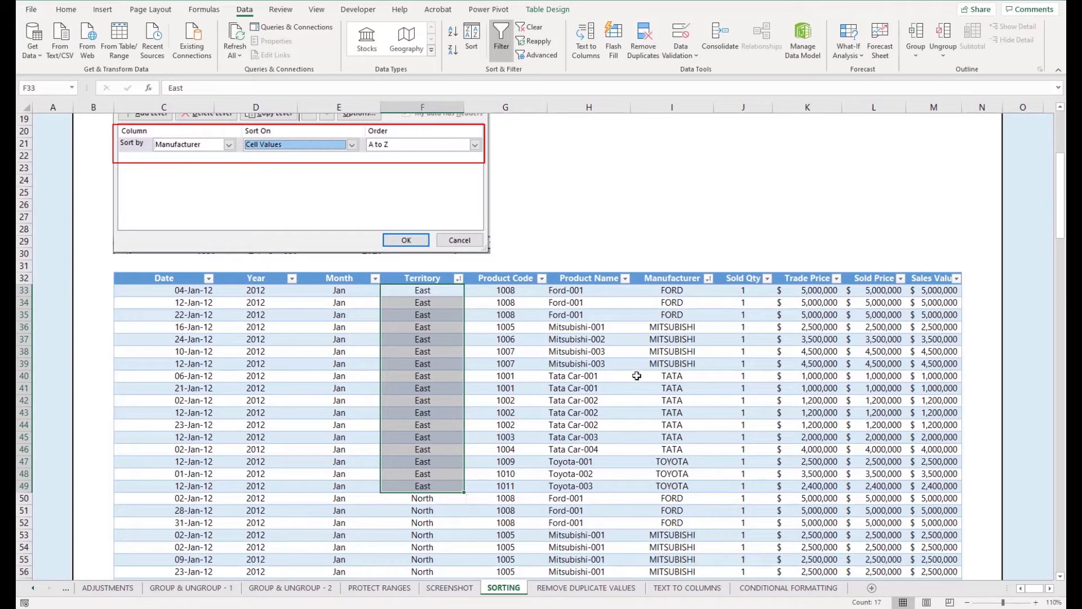
{"action": "left_click_drag", "start_coordinate": [671, 288], "coordinate": [672, 304]}
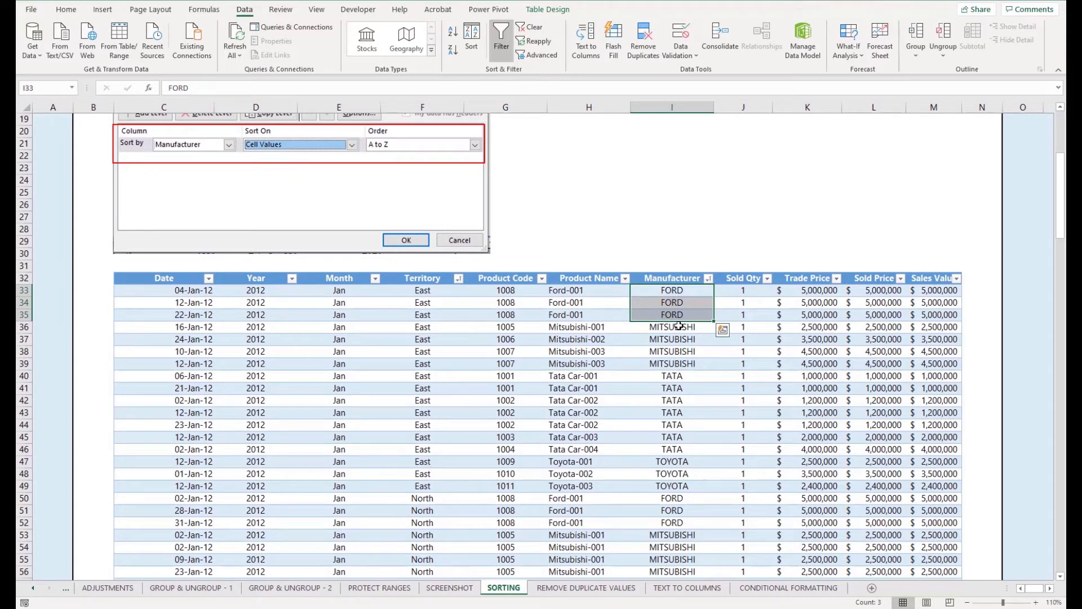
{"action": "left_click", "coordinate": [681, 314]}
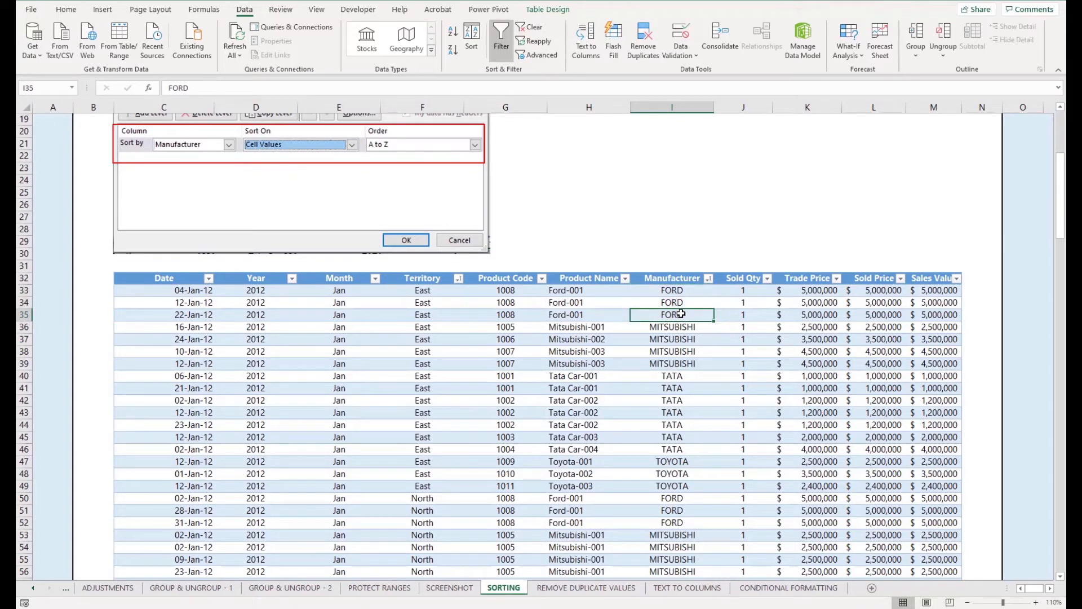
{"action": "left_click", "coordinate": [683, 330]}
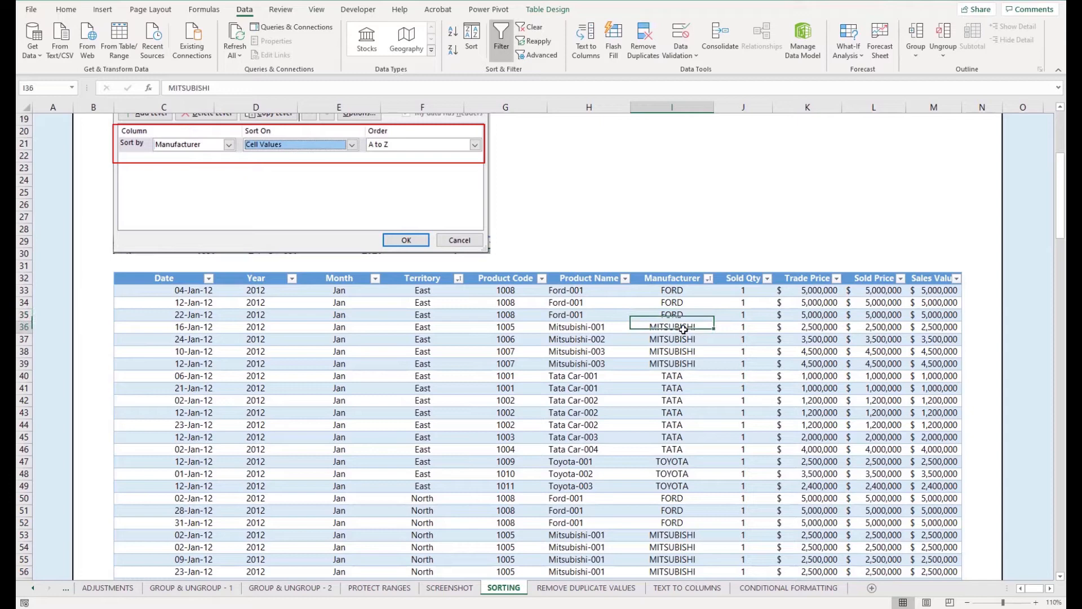
{"action": "left_click", "coordinate": [688, 386]}
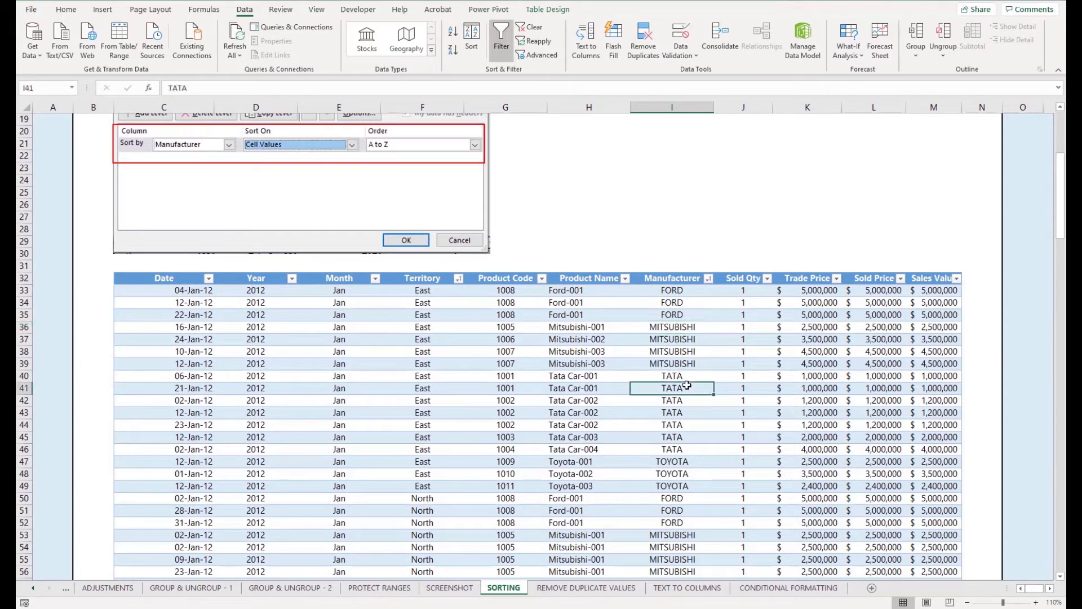
{"action": "left_click", "coordinate": [688, 471]}
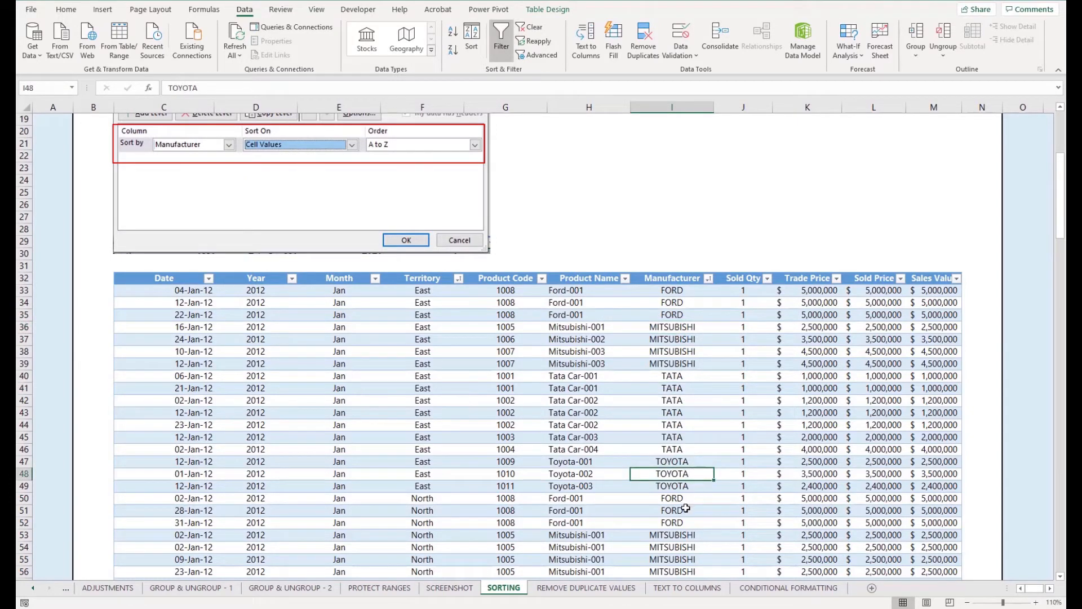
Examine the North territory rows and the order of manufacturers within them.
{"action": "scroll", "coordinate": [541, 484], "scroll_direction": "down", "scroll_amount": 2}
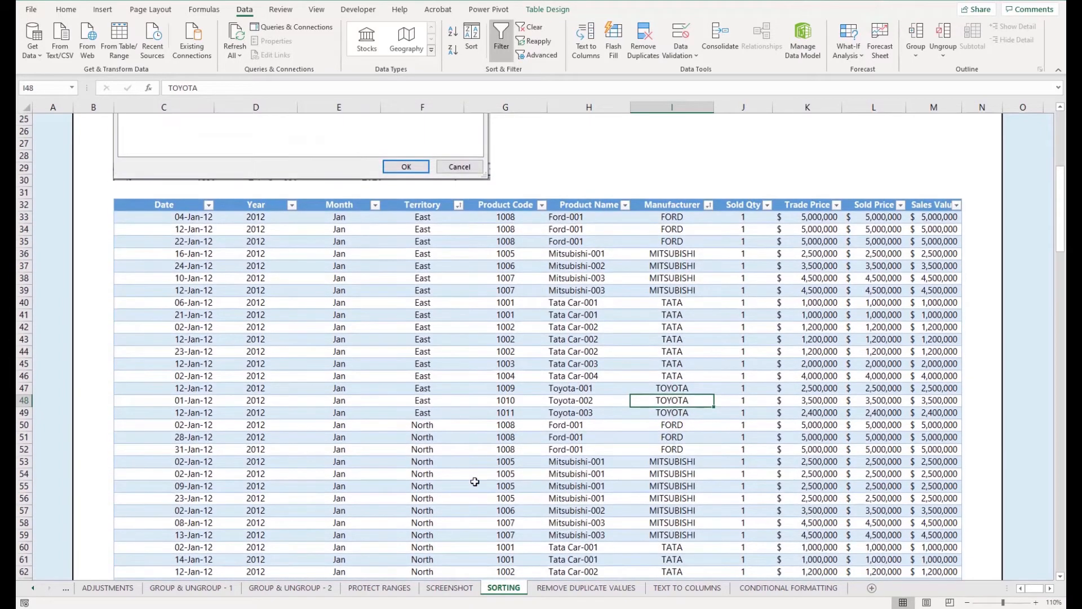
{"action": "left_click_drag", "start_coordinate": [414, 426], "coordinate": [409, 496]}
{"action": "scroll", "coordinate": [408, 496], "scroll_direction": "down", "scroll_amount": 3}
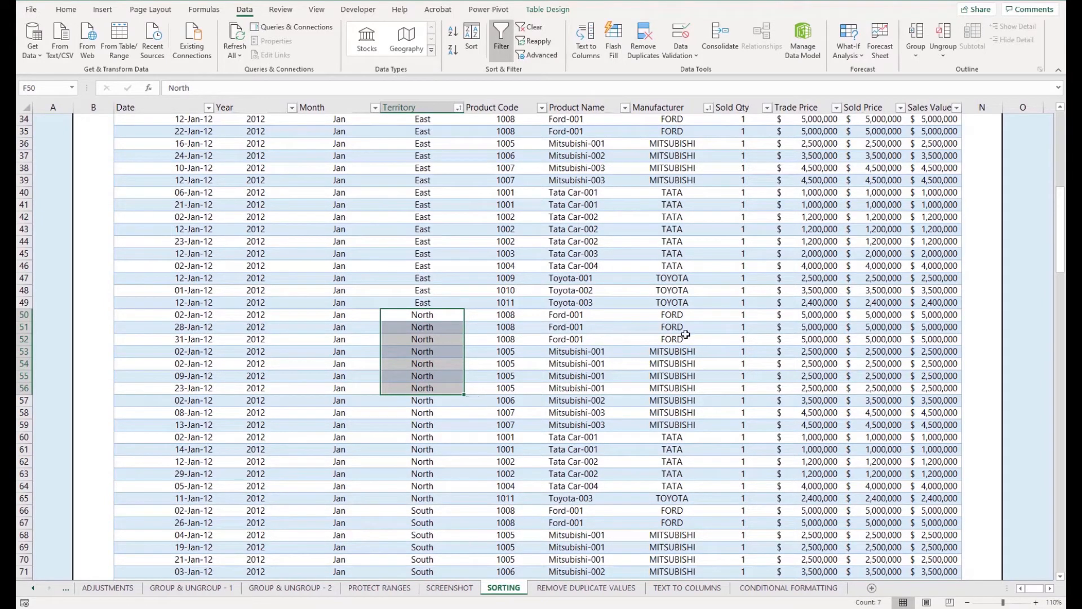
{"action": "left_click_drag", "start_coordinate": [688, 316], "coordinate": [667, 401]}
{"action": "scroll", "coordinate": [563, 453], "scroll_direction": "down", "scroll_amount": 1}
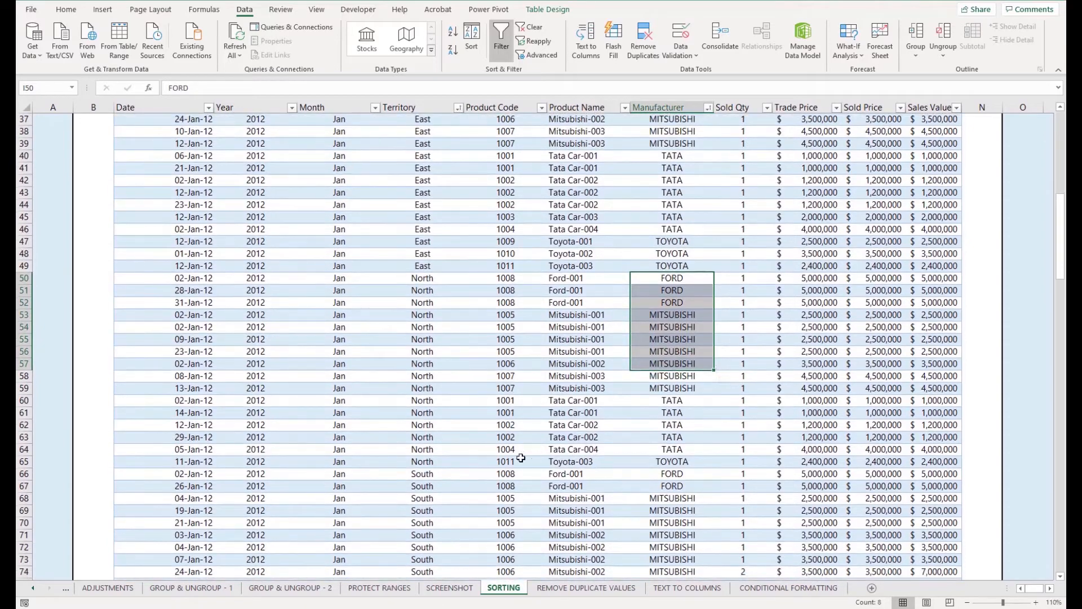
Examine the South and West territory rows down to the table's end, checking the manufacturer order within the West group.
{"action": "scroll", "coordinate": [487, 457], "scroll_direction": "down", "scroll_amount": 1}
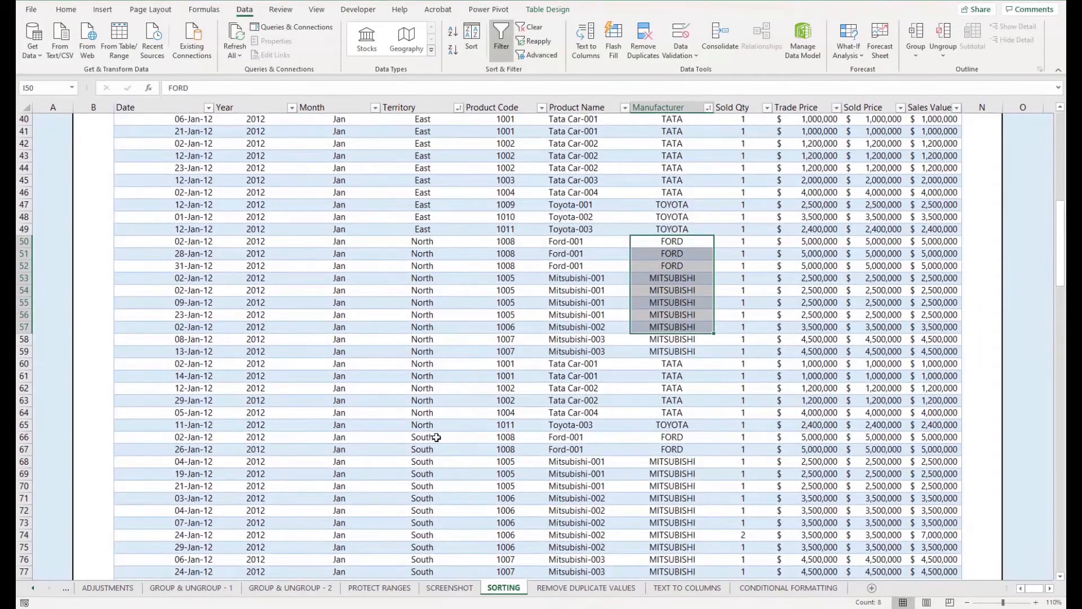
{"action": "left_click_drag", "start_coordinate": [437, 437], "coordinate": [433, 511]}
{"action": "scroll", "coordinate": [436, 515], "scroll_direction": "down", "scroll_amount": 3}
{"action": "scroll", "coordinate": [435, 518], "scroll_direction": "down", "scroll_amount": 3}
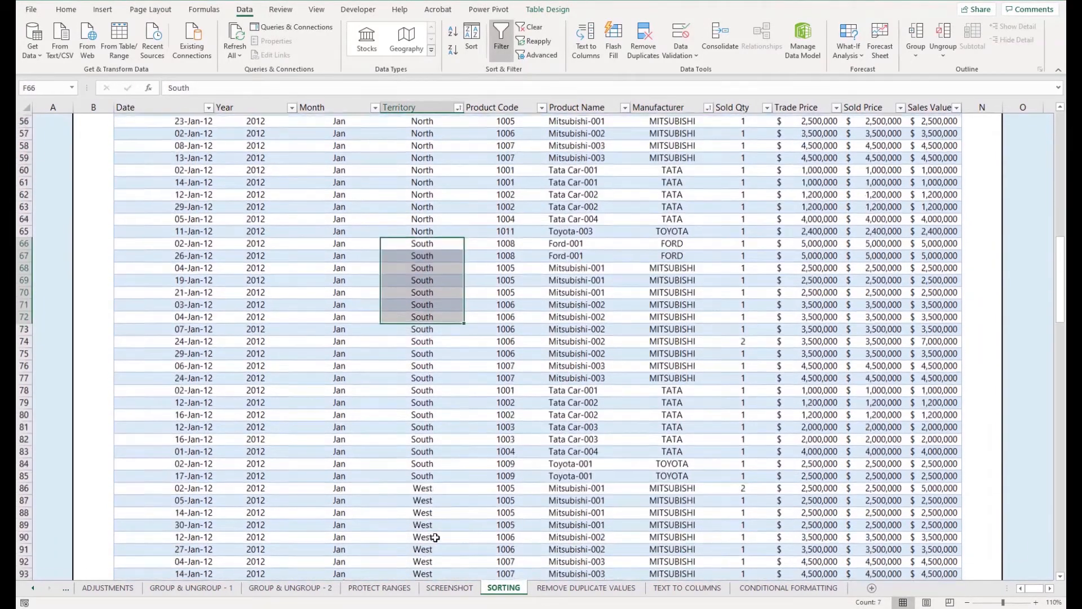
{"action": "left_click_drag", "start_coordinate": [434, 488], "coordinate": [442, 547]}
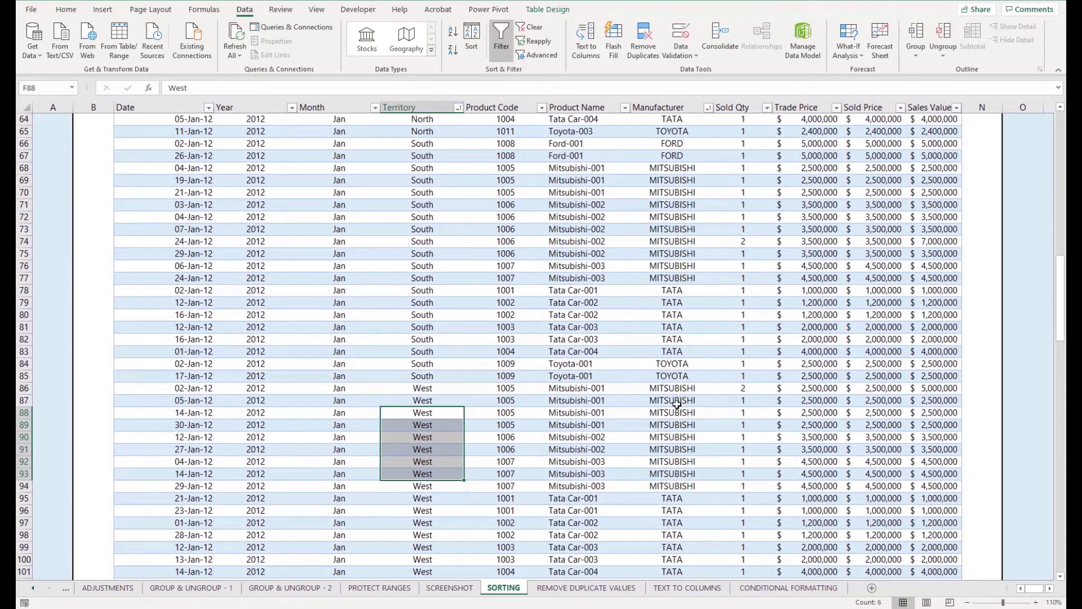
{"action": "left_click", "coordinate": [442, 339]}
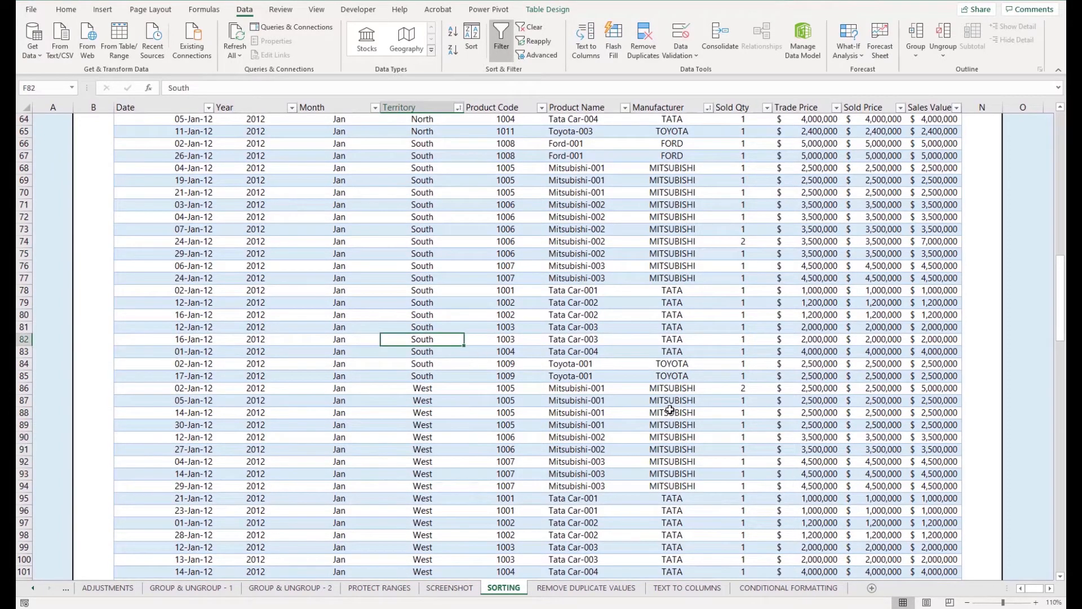
{"action": "left_click_drag", "start_coordinate": [669, 385], "coordinate": [679, 450]}
{"action": "scroll", "coordinate": [684, 472], "scroll_direction": "down", "scroll_amount": 2}
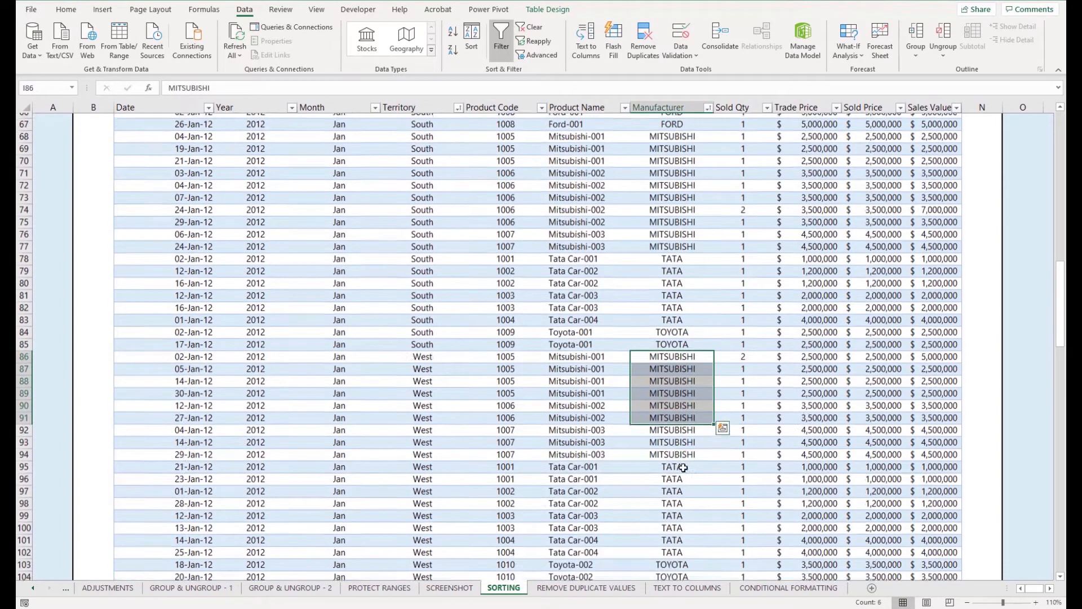
{"action": "scroll", "coordinate": [684, 471], "scroll_direction": "down", "scroll_amount": 1}
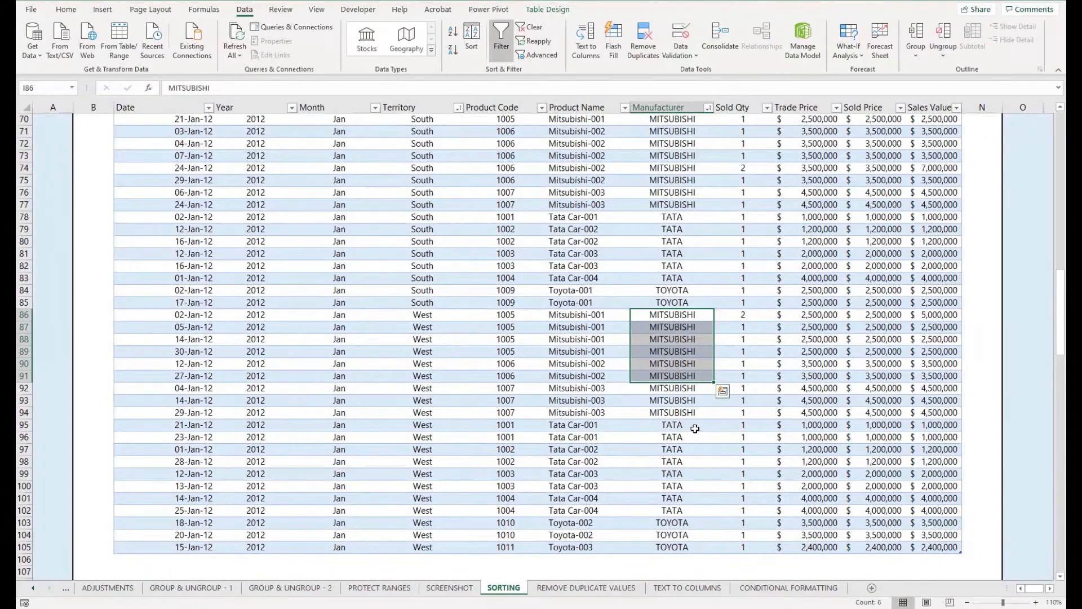
{"action": "left_click_drag", "start_coordinate": [695, 428], "coordinate": [685, 495]}
{"action": "left_click", "coordinate": [682, 524]}
{"action": "scroll", "coordinate": [586, 473], "scroll_direction": "down", "scroll_amount": 1}
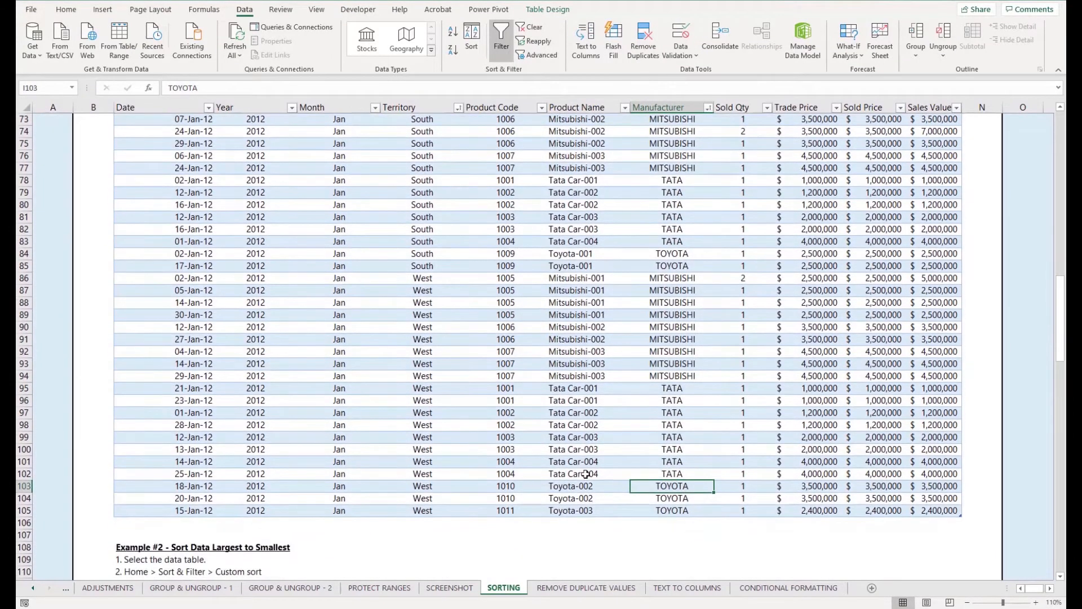
Select the whole sorted sales table again, from the Date header in C32 to the last Sales Value in row 105.
{"action": "scroll", "coordinate": [628, 404], "scroll_direction": "up", "scroll_amount": 20}
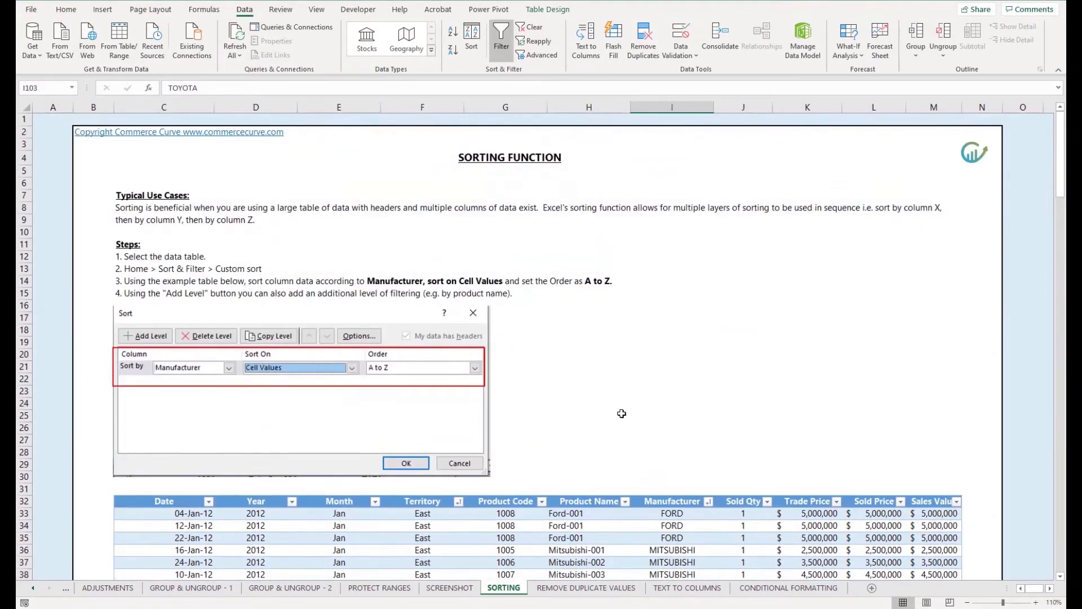
{"action": "scroll", "coordinate": [604, 456], "scroll_direction": "down", "scroll_amount": 1}
{"action": "left_click", "coordinate": [158, 466]}
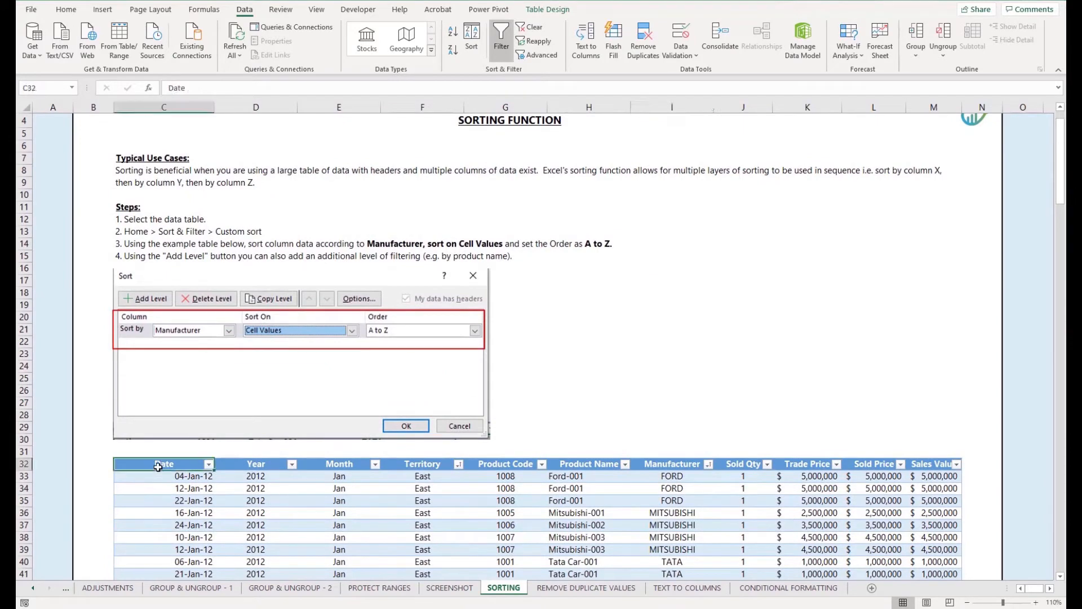
{"action": "key", "text": "ctrl+shift+End"}
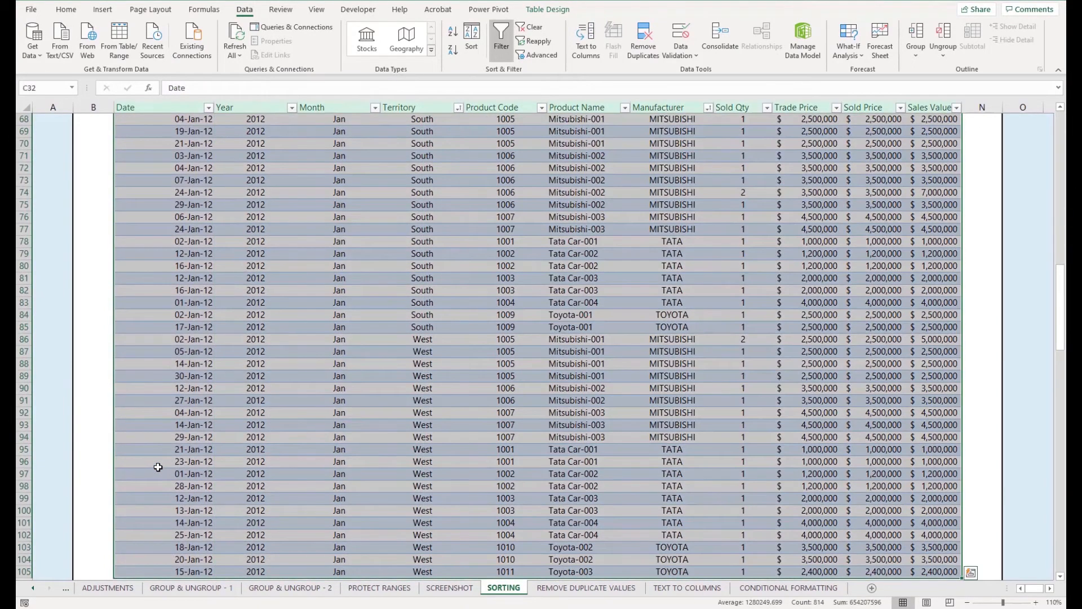
{"action": "scroll", "coordinate": [158, 466], "scroll_direction": "up", "scroll_amount": 20}
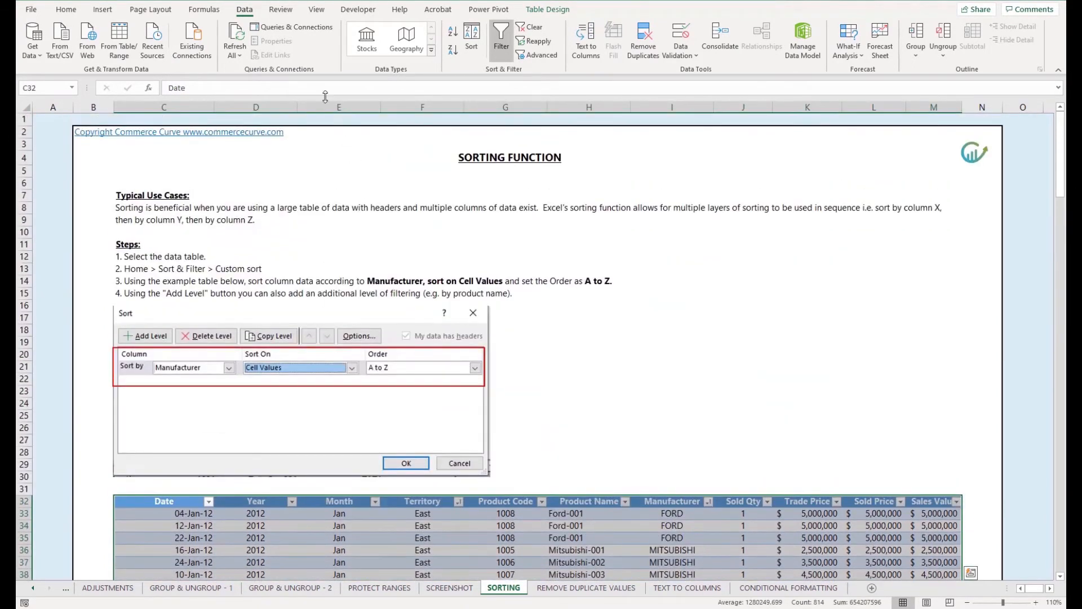
Delete the Manufacturer level from the custom sort and apply the sort with only the Territory level.
{"action": "scroll", "coordinate": [365, 222], "scroll_direction": "down", "scroll_amount": 3}
{"action": "left_click", "coordinate": [471, 40]}
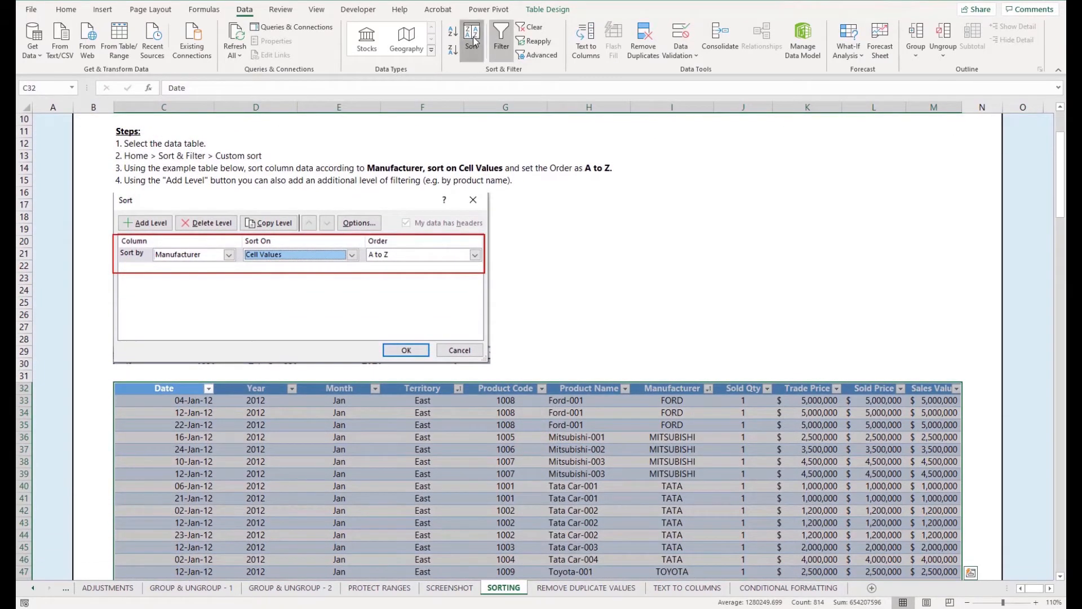
{"action": "left_click", "coordinate": [451, 157]}
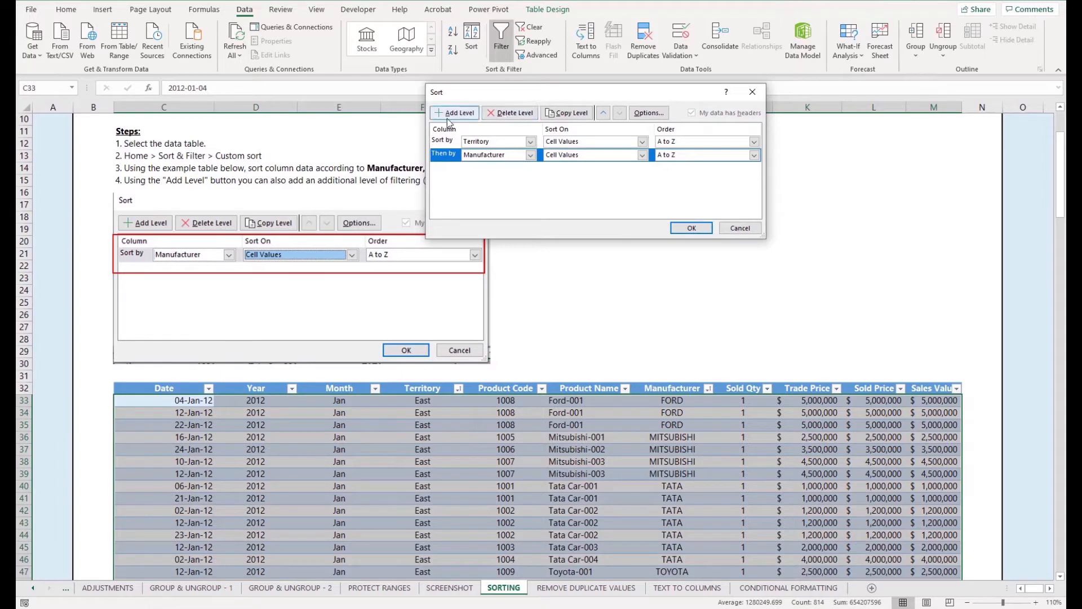
{"action": "left_click", "coordinate": [503, 114]}
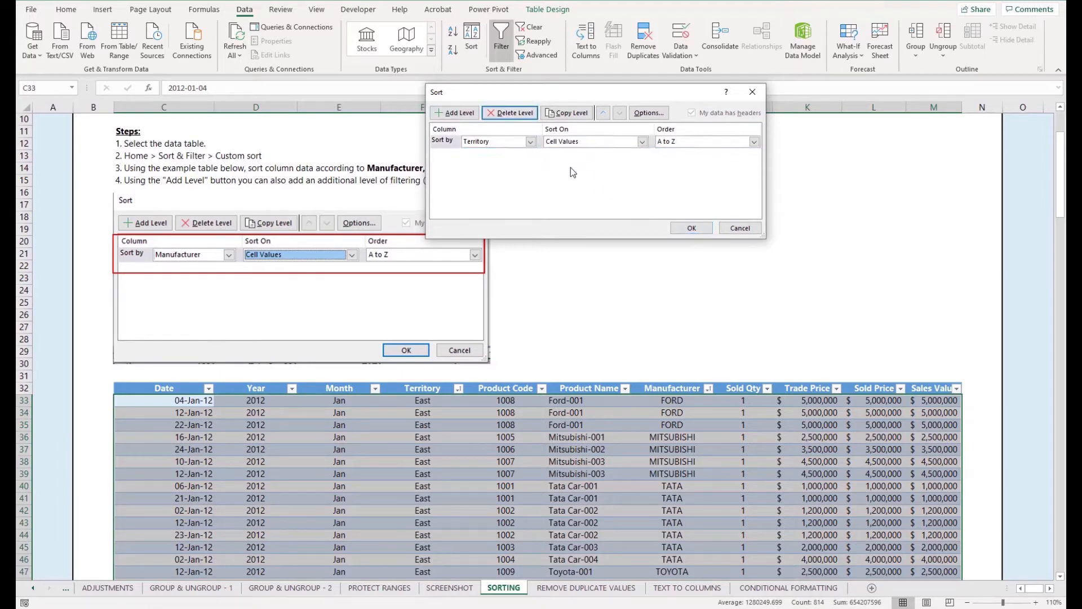
{"action": "left_click", "coordinate": [691, 229]}
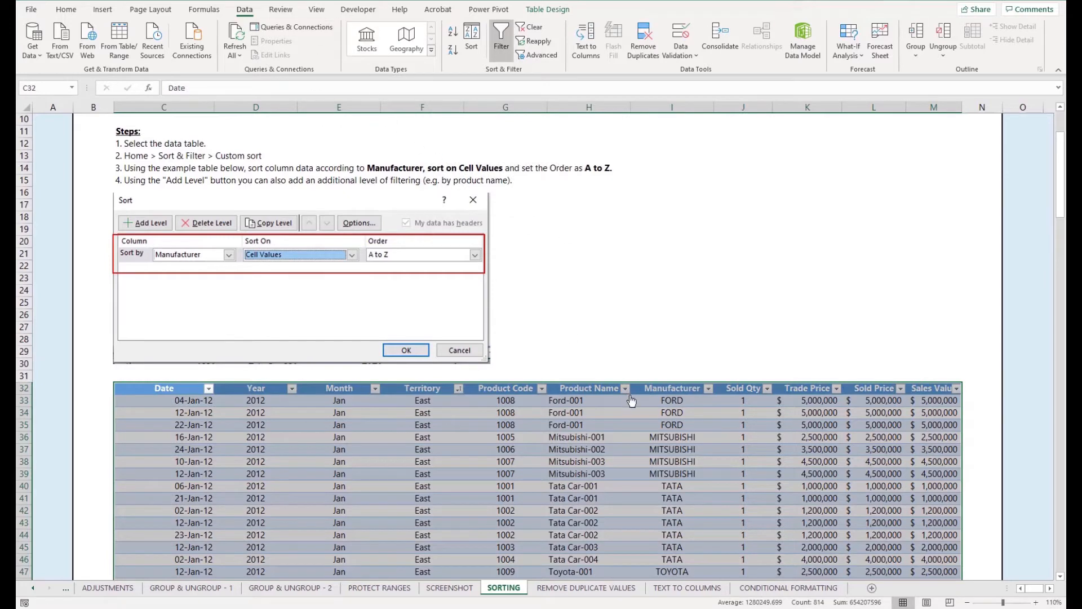
{"action": "left_click", "coordinate": [471, 37]}
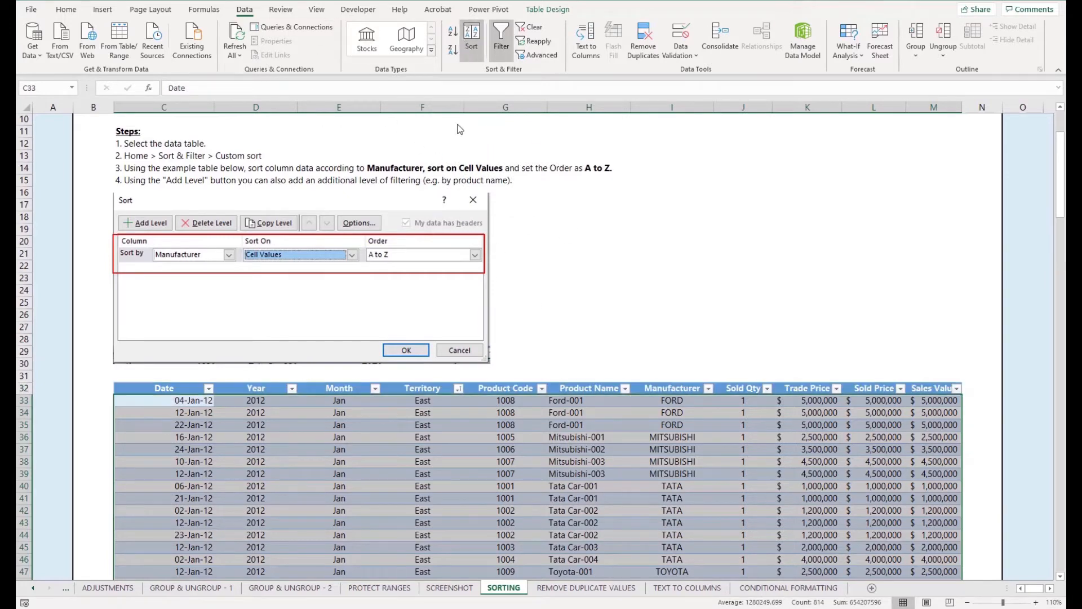
{"action": "left_click", "coordinate": [484, 141]}
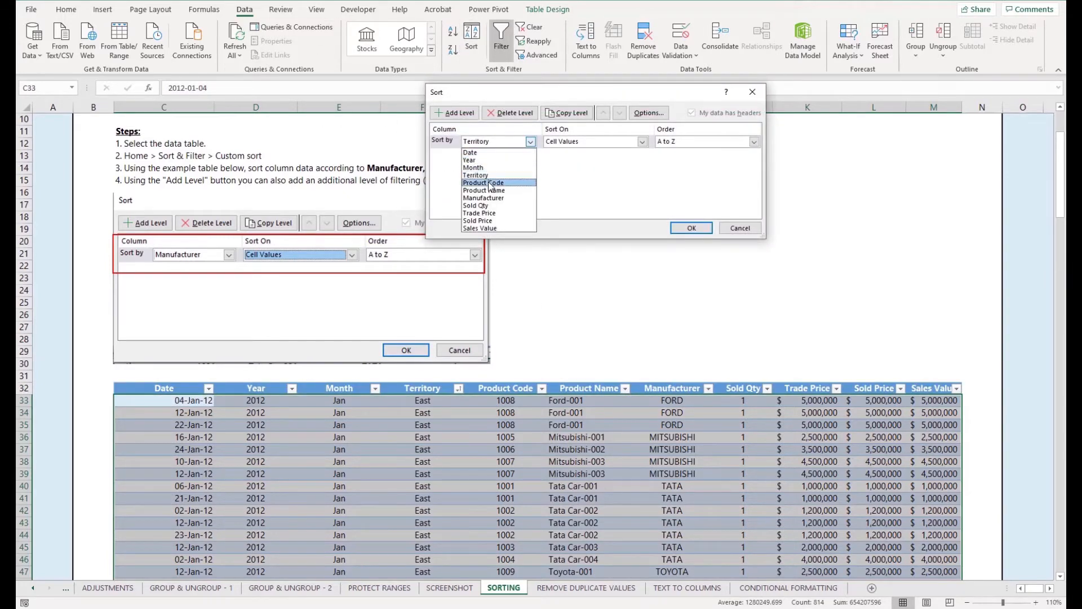
{"action": "left_click", "coordinate": [499, 153]}
{"action": "left_click", "coordinate": [531, 142]}
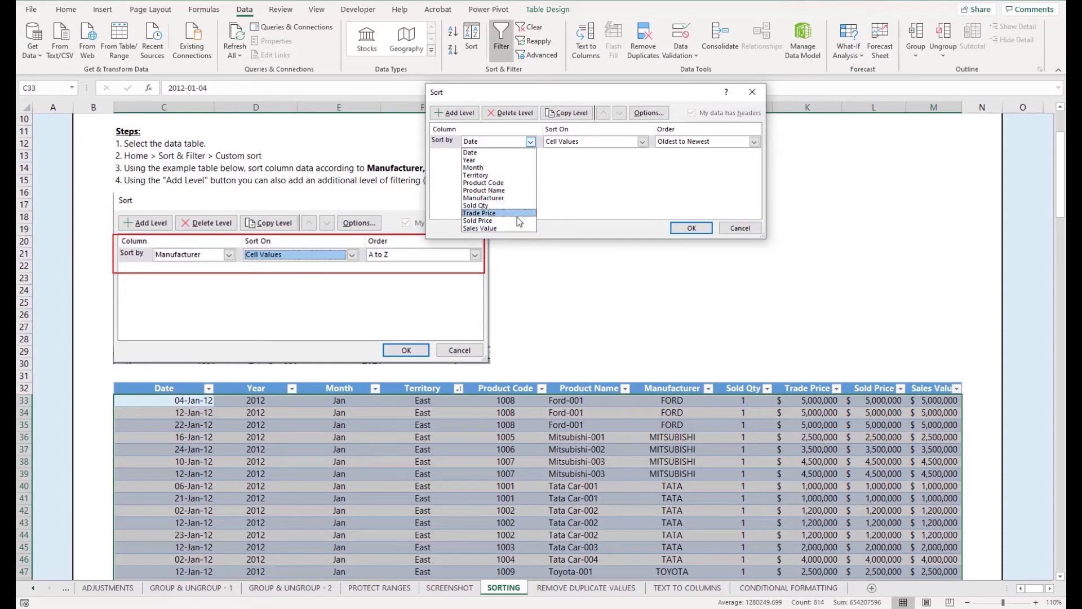
{"action": "left_click", "coordinate": [744, 228]}
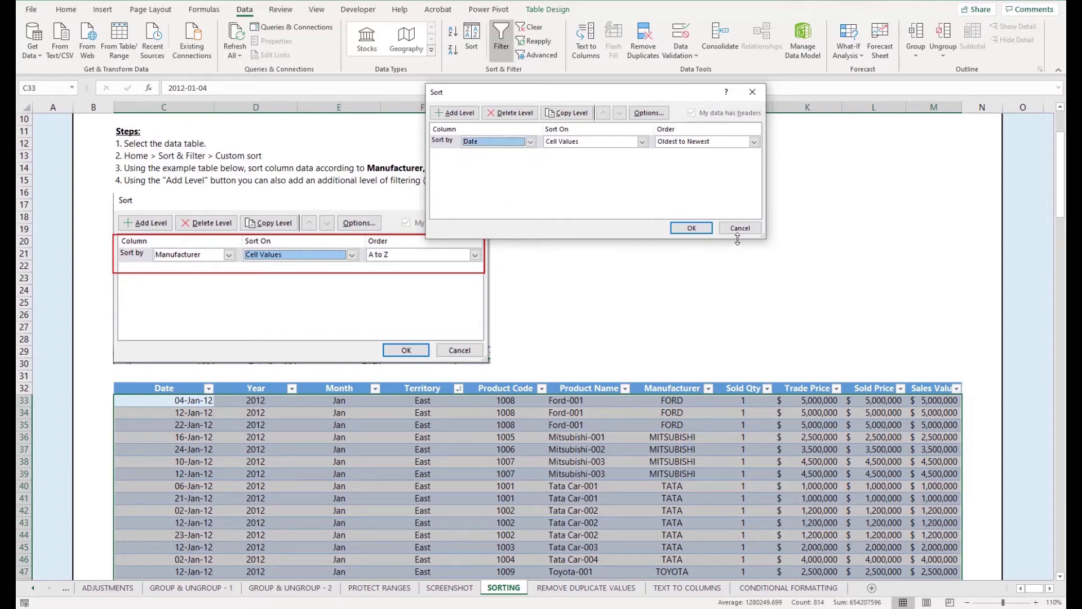
{"action": "left_click", "coordinate": [739, 229]}
Go to the Example #2 - Sort Data Largest to Smallest section and view its instructions and sales table.
{"action": "scroll", "coordinate": [665, 260], "scroll_direction": "down", "scroll_amount": 20}
{"action": "scroll", "coordinate": [665, 261], "scroll_direction": "down", "scroll_amount": 2}
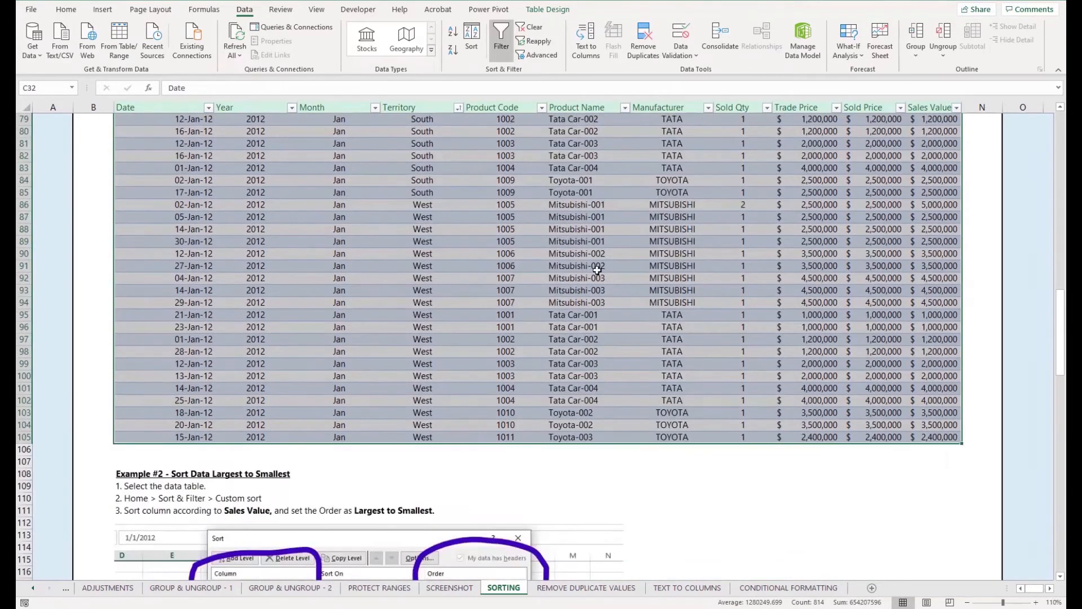
{"action": "scroll", "coordinate": [338, 316], "scroll_direction": "down", "scroll_amount": 8}
{"action": "scroll", "coordinate": [324, 337], "scroll_direction": "down", "scroll_amount": 2}
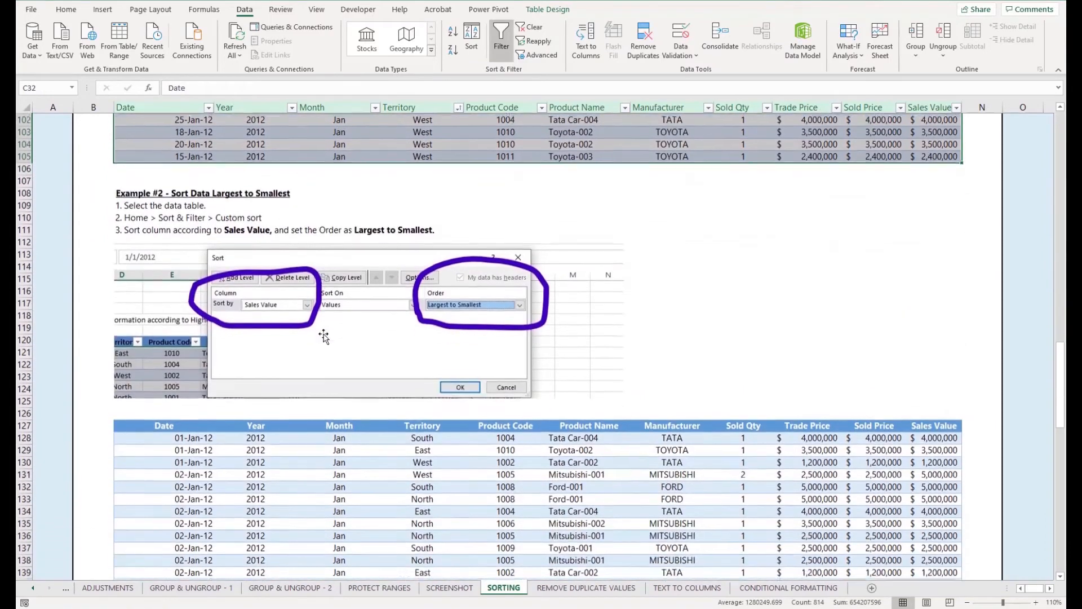
{"action": "scroll", "coordinate": [188, 338], "scroll_direction": "down", "scroll_amount": 4}
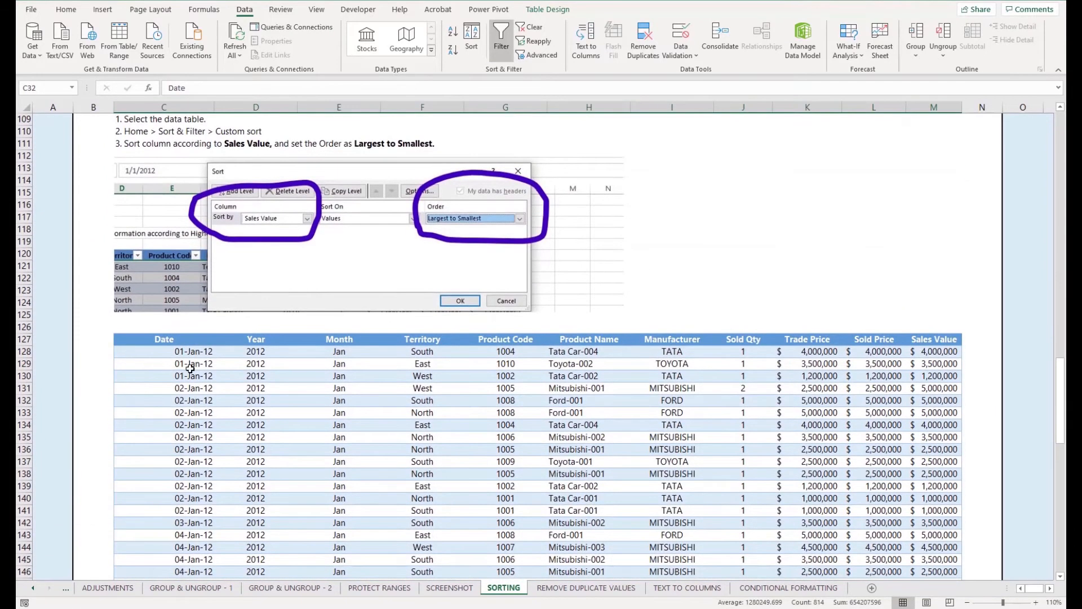
{"action": "scroll", "coordinate": [190, 372], "scroll_direction": "up", "scroll_amount": 3}
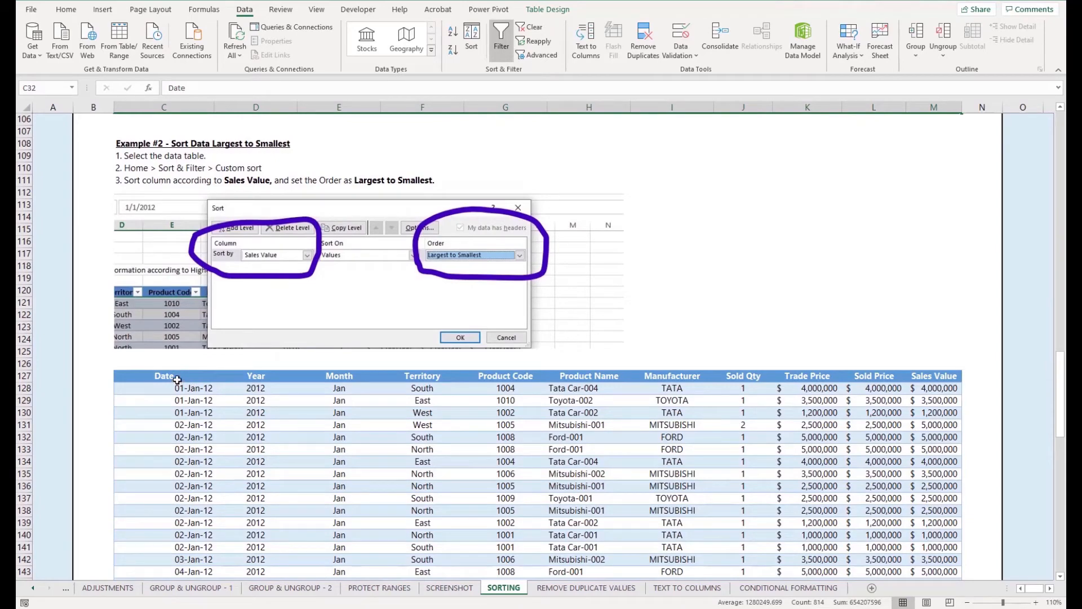
{"action": "left_click", "coordinate": [177, 380]}
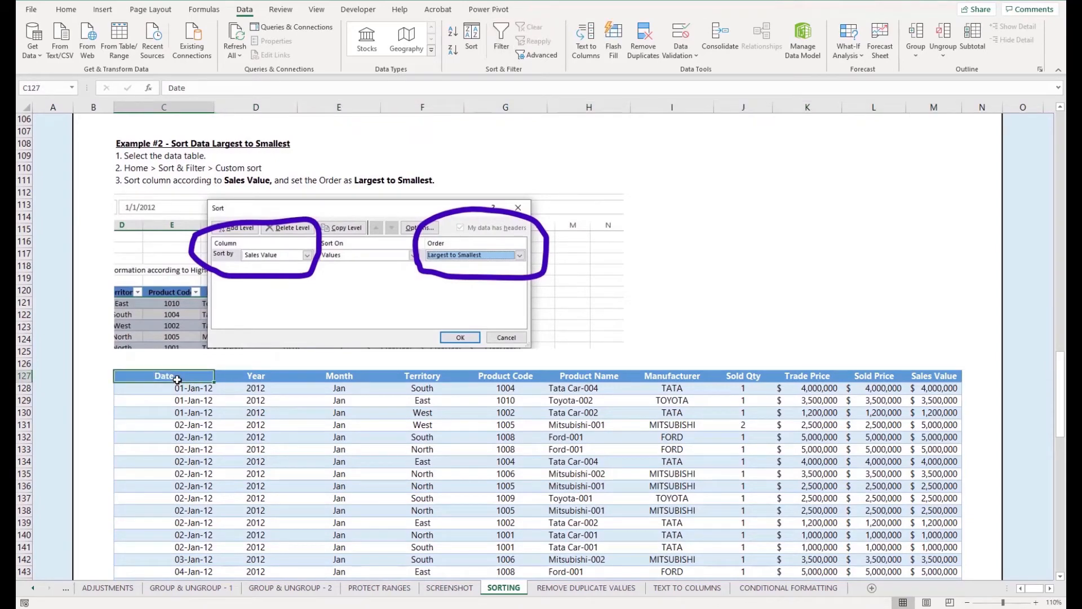
{"action": "key", "text": "ctrl+shift+Down"}
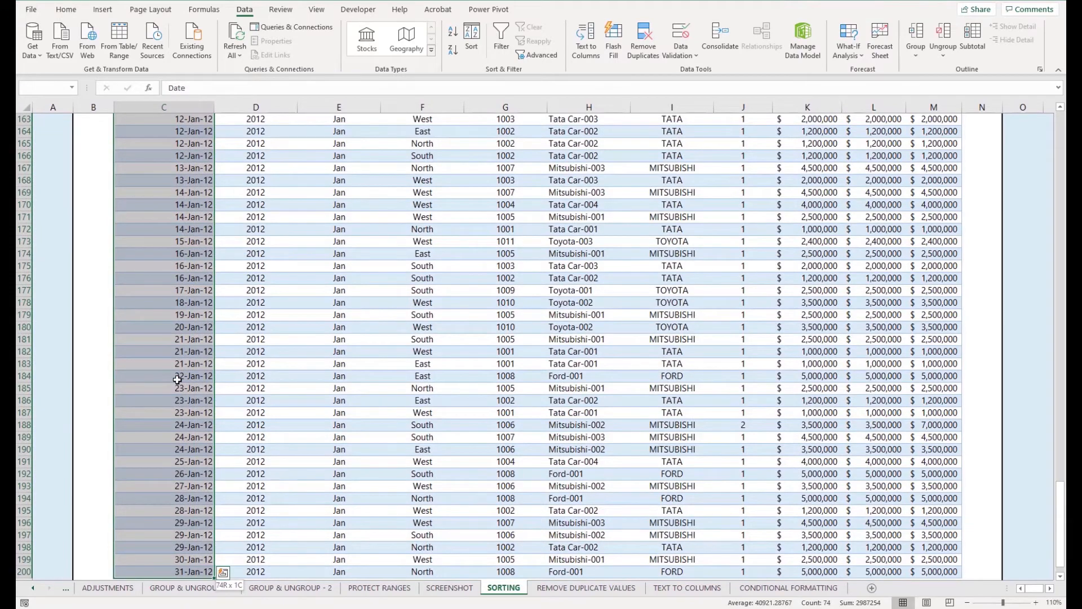
{"action": "key", "text": "shift+Right"}
{"action": "key", "text": "ctrl+shift+Right"}
{"action": "scroll", "coordinate": [177, 379], "scroll_direction": "up", "scroll_amount": 10}
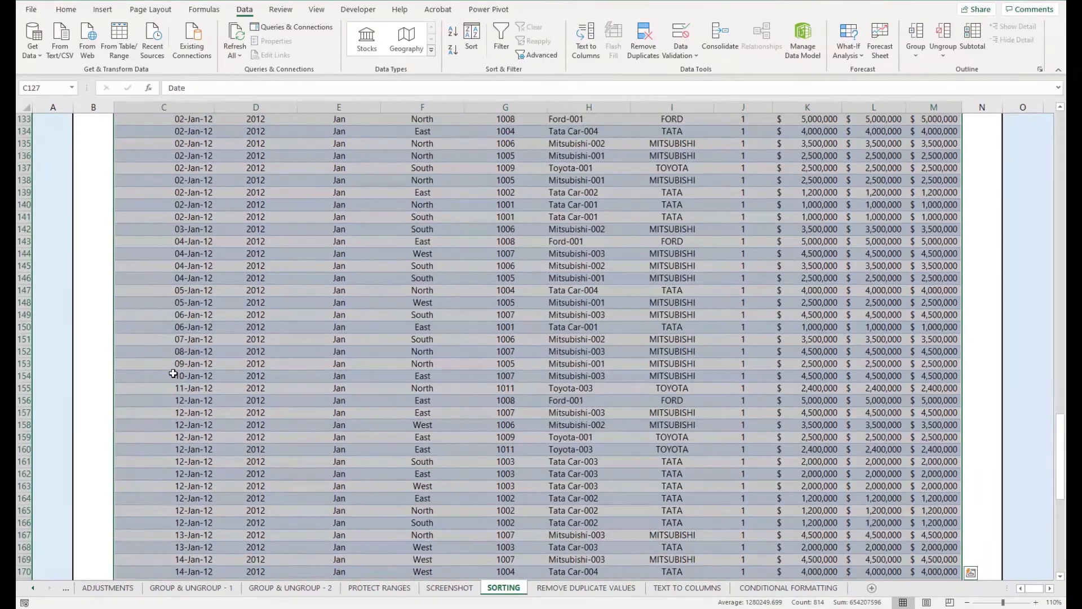
Select the whole Example #2 sales table, from the Date header in C127 to the last Sales Value in row 200.
{"action": "left_click", "coordinate": [173, 374]}
{"action": "key", "text": "ctrl+Up"}
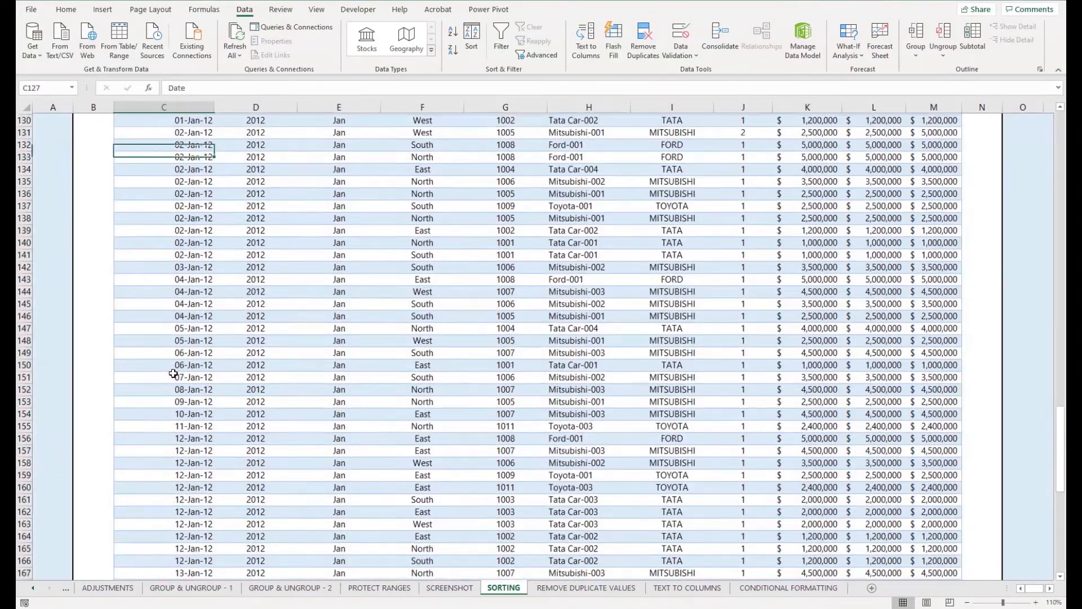
{"action": "key", "text": "Down"}
{"action": "key", "text": "Up"}
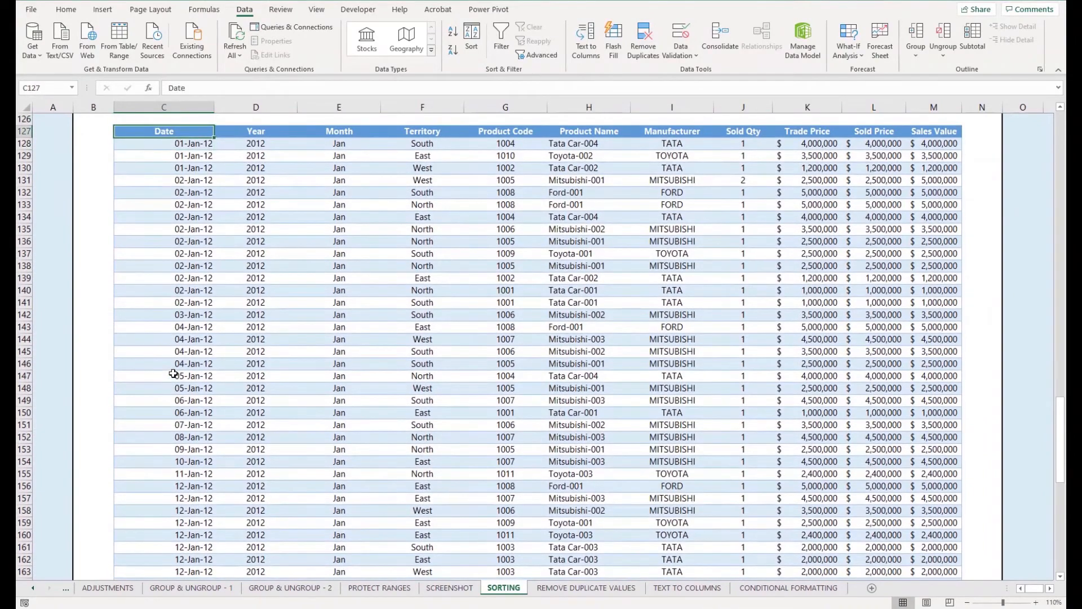
{"action": "scroll", "coordinate": [173, 373], "scroll_direction": "up", "scroll_amount": 4}
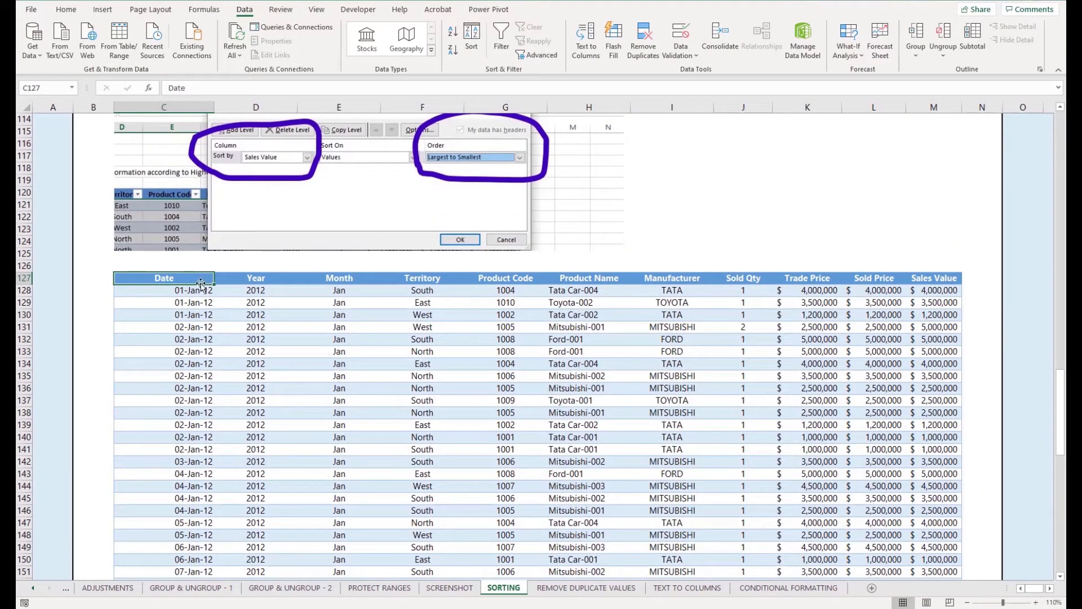
{"action": "key", "text": "ctrl+shift+Down"}
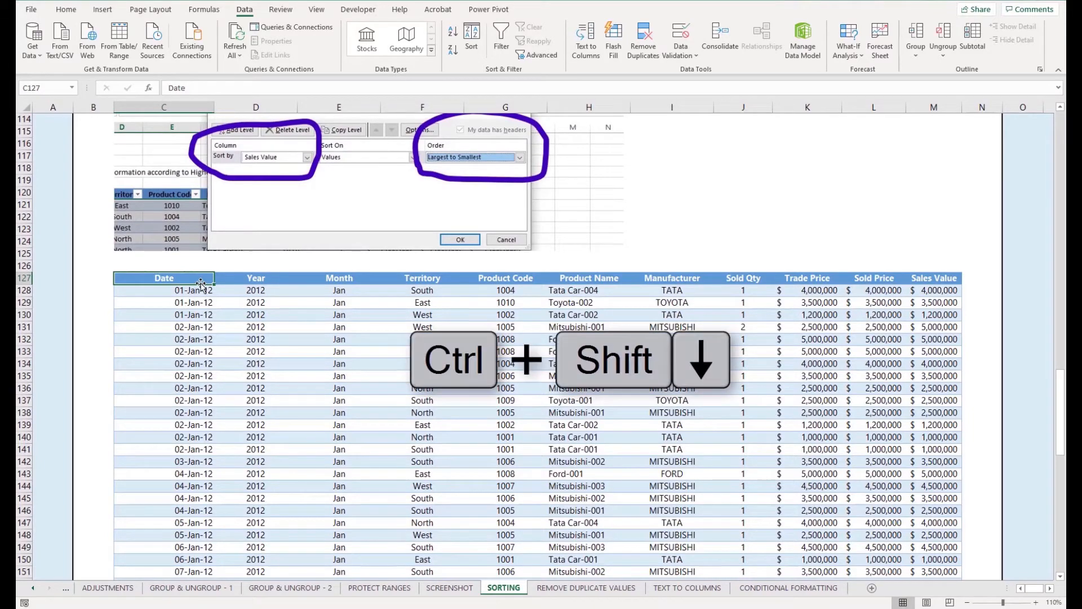
{"action": "key", "text": "ctrl+shift+Down"}
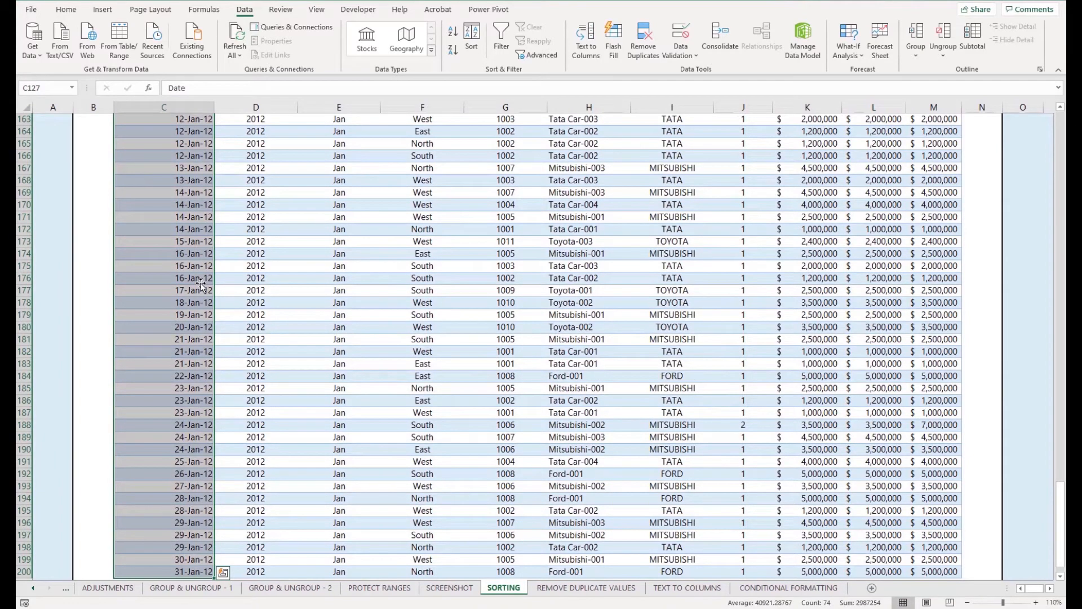
{"action": "key", "text": "ctrl+shift+Right"}
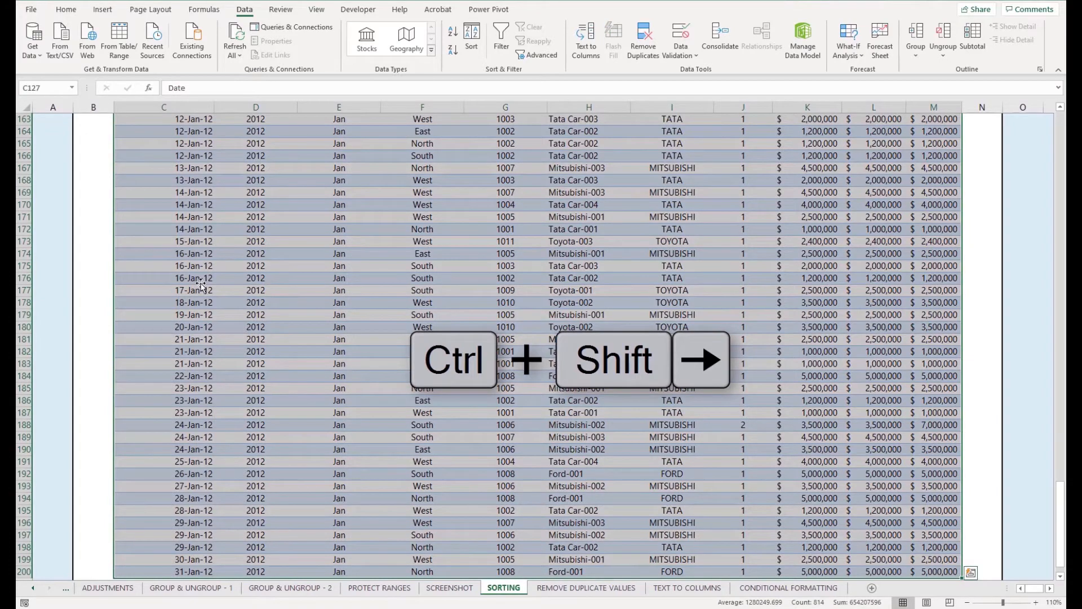
{"action": "scroll", "coordinate": [282, 340], "scroll_direction": "up", "scroll_amount": 6}
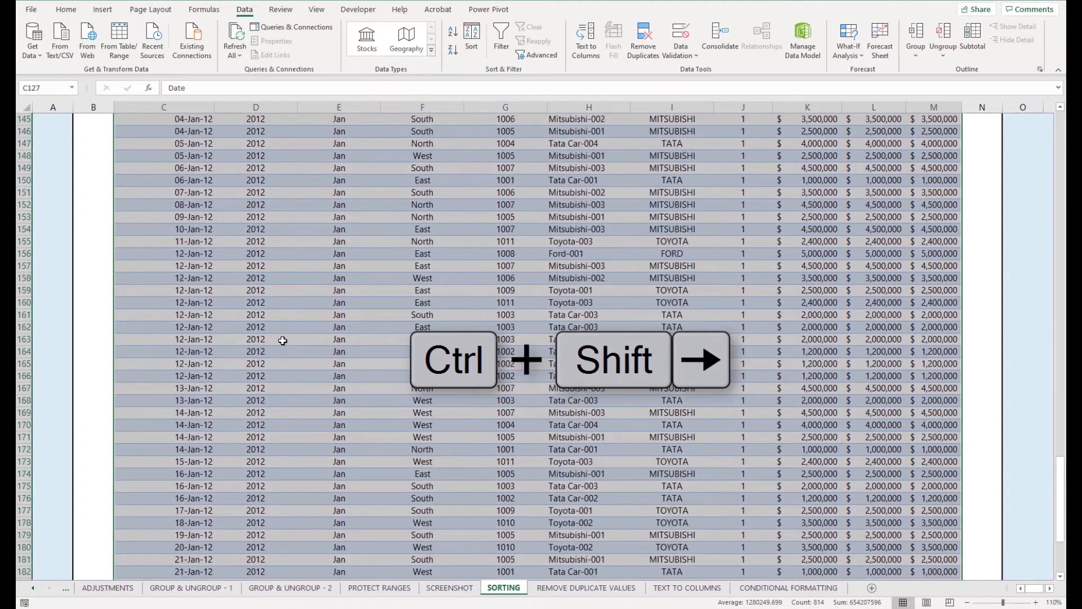
{"action": "scroll", "coordinate": [283, 340], "scroll_direction": "up", "scroll_amount": 16}
{"action": "scroll", "coordinate": [283, 343], "scroll_direction": "down", "scroll_amount": 5}
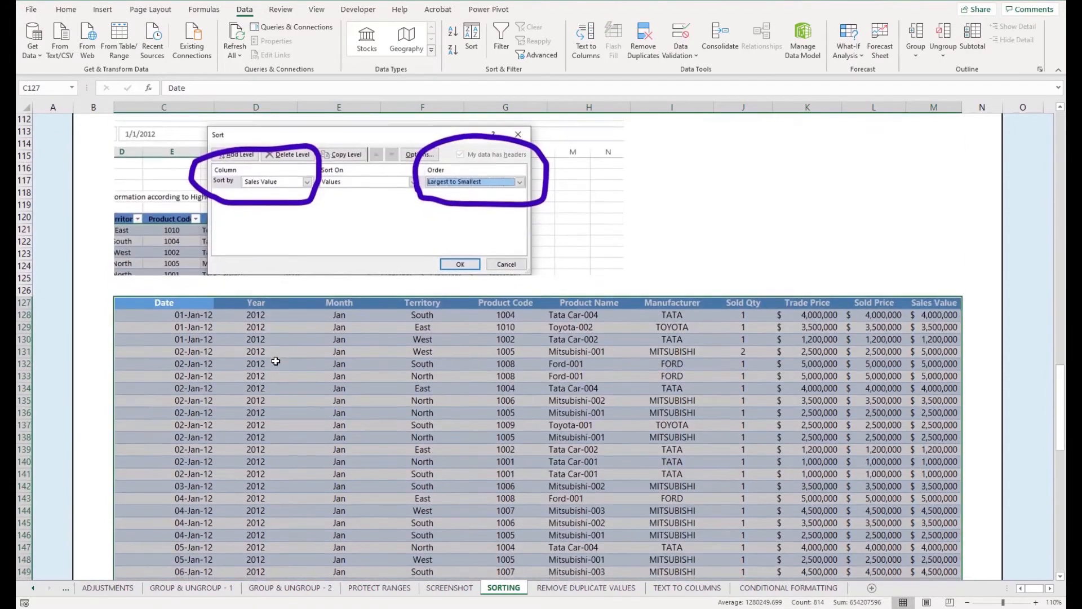
{"action": "scroll", "coordinate": [276, 361], "scroll_direction": "down", "scroll_amount": 2}
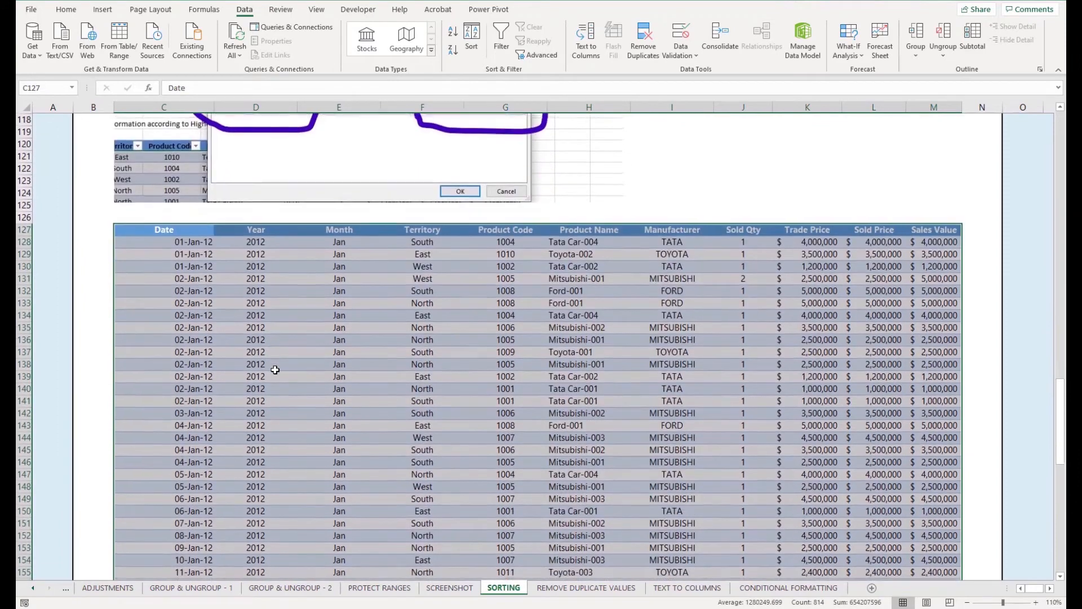
Examine the My data has headers option and the available sort columns in the custom sort settings, closing them without sorting.
{"action": "left_click", "coordinate": [468, 53]}
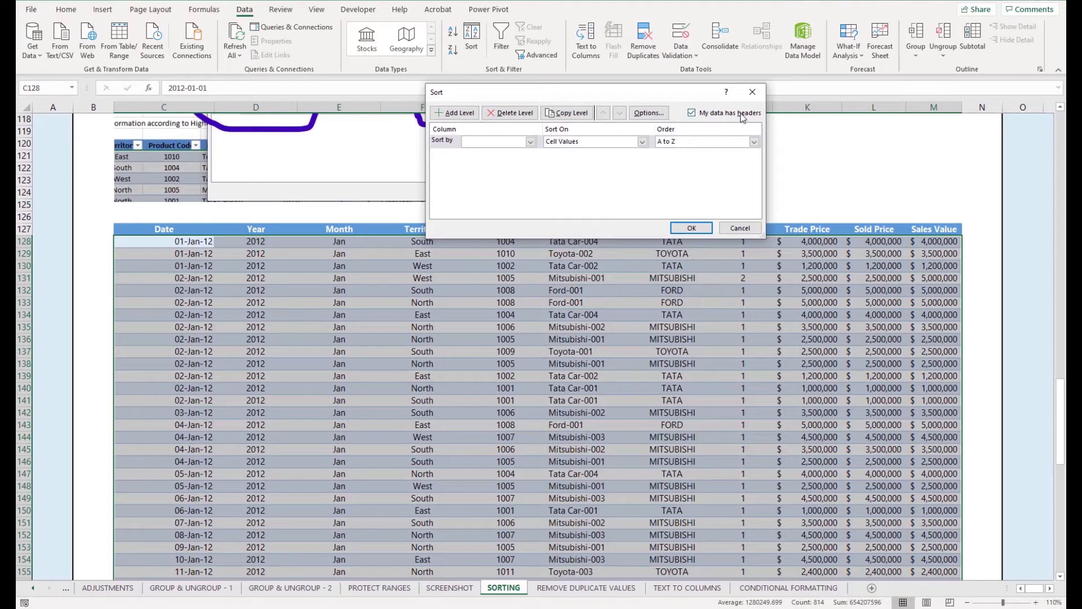
{"action": "left_click", "coordinate": [712, 115]}
{"action": "left_click", "coordinate": [711, 116]}
{"action": "left_click", "coordinate": [709, 114]}
{"action": "left_click", "coordinate": [708, 114]}
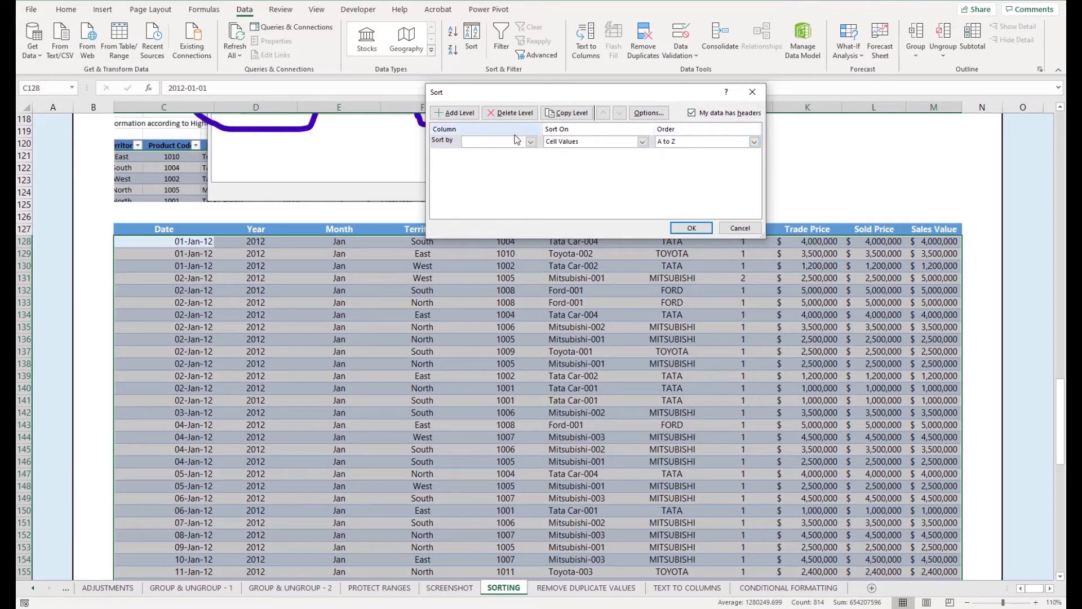
{"action": "left_click_drag", "start_coordinate": [483, 95], "coordinate": [224, 160]}
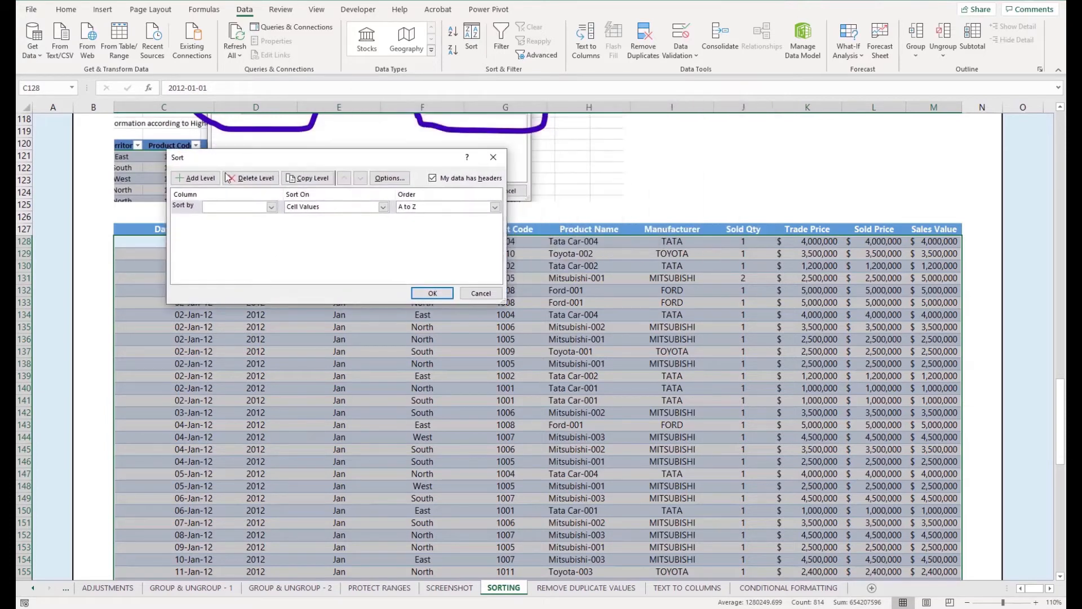
{"action": "left_click", "coordinate": [223, 207]}
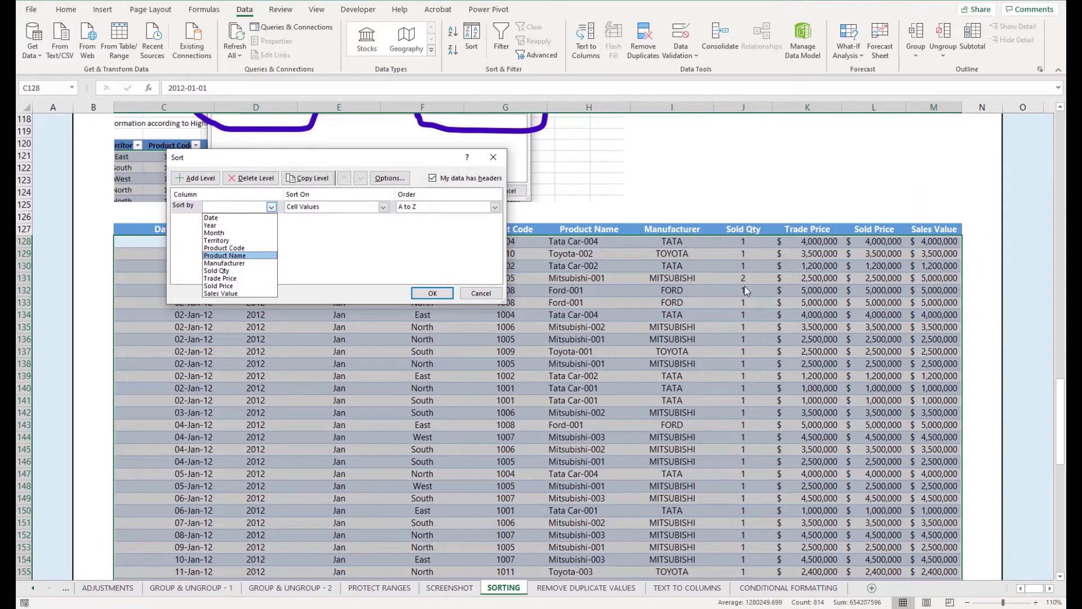
{"action": "left_click", "coordinate": [316, 162]}
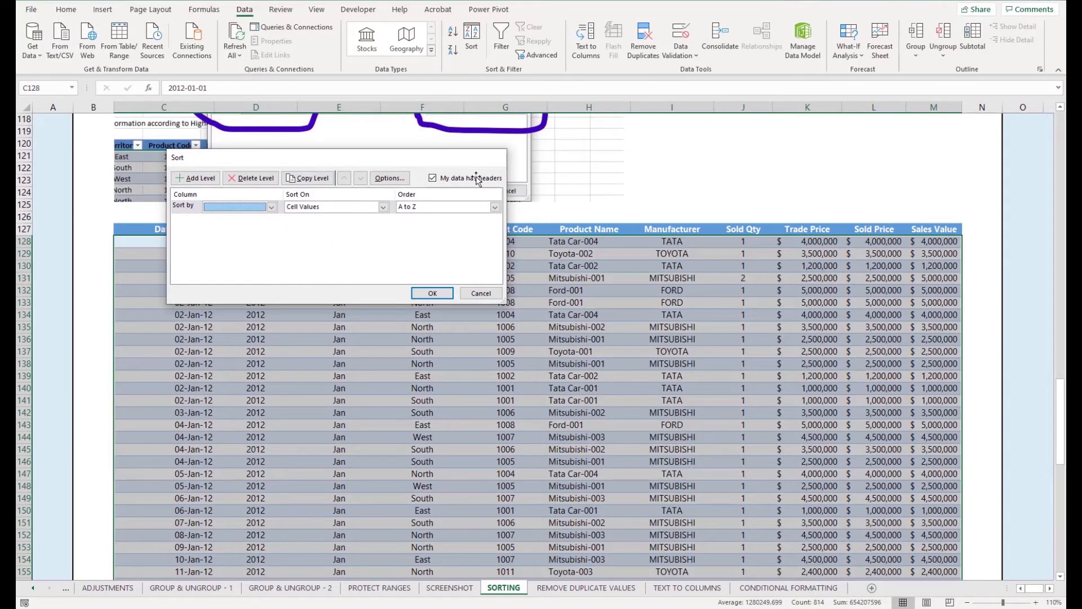
{"action": "left_click", "coordinate": [493, 157]}
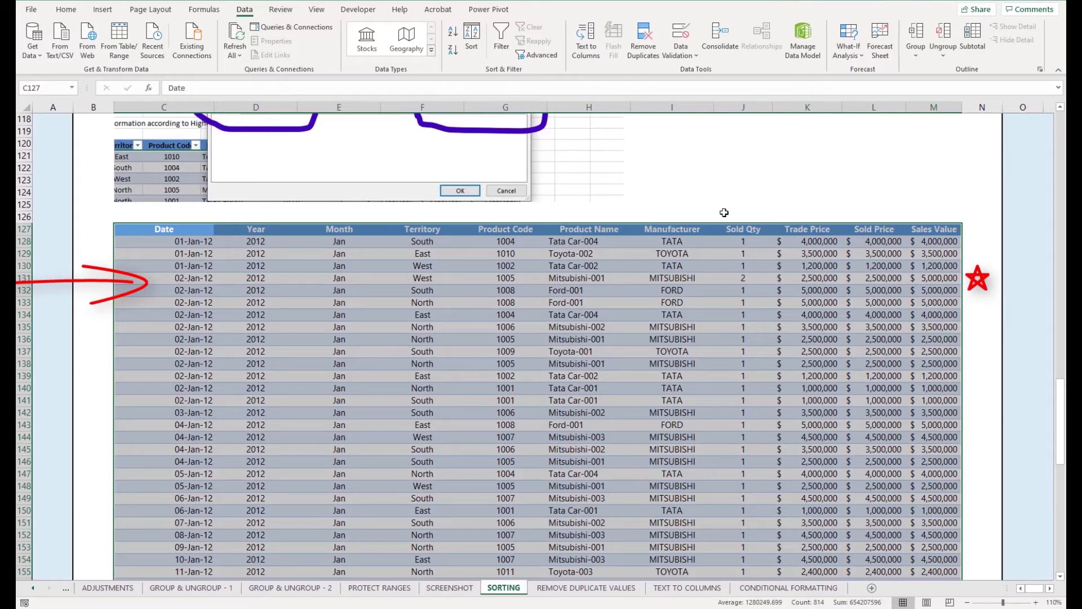
Apply a custom sort to the selected table by Sales Value, on Cell Values, in Largest to Smallest order.
{"action": "left_click", "coordinate": [469, 45]}
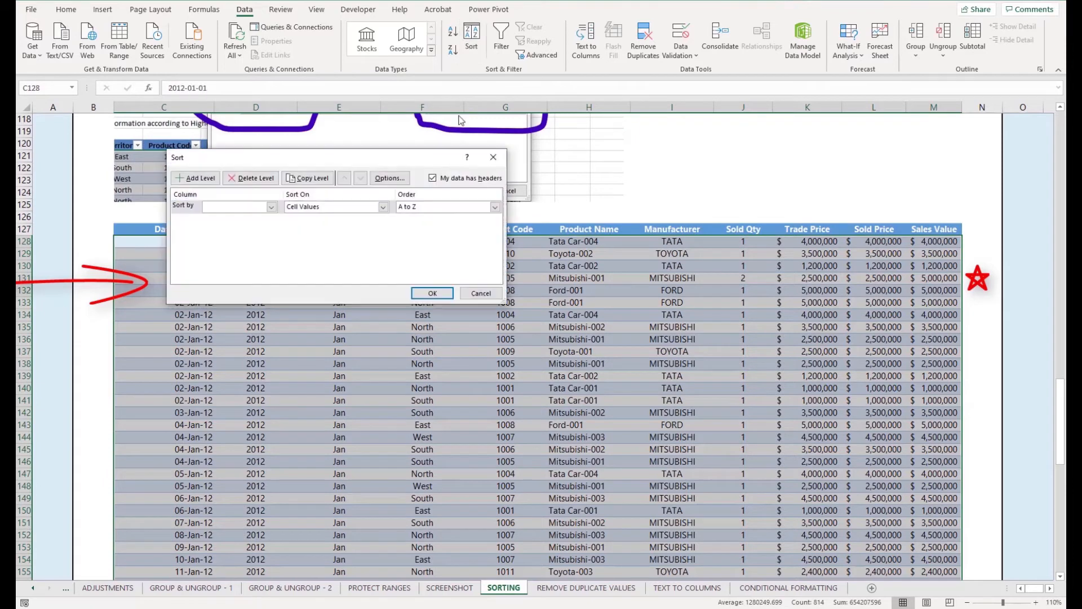
{"action": "left_click", "coordinate": [230, 208]}
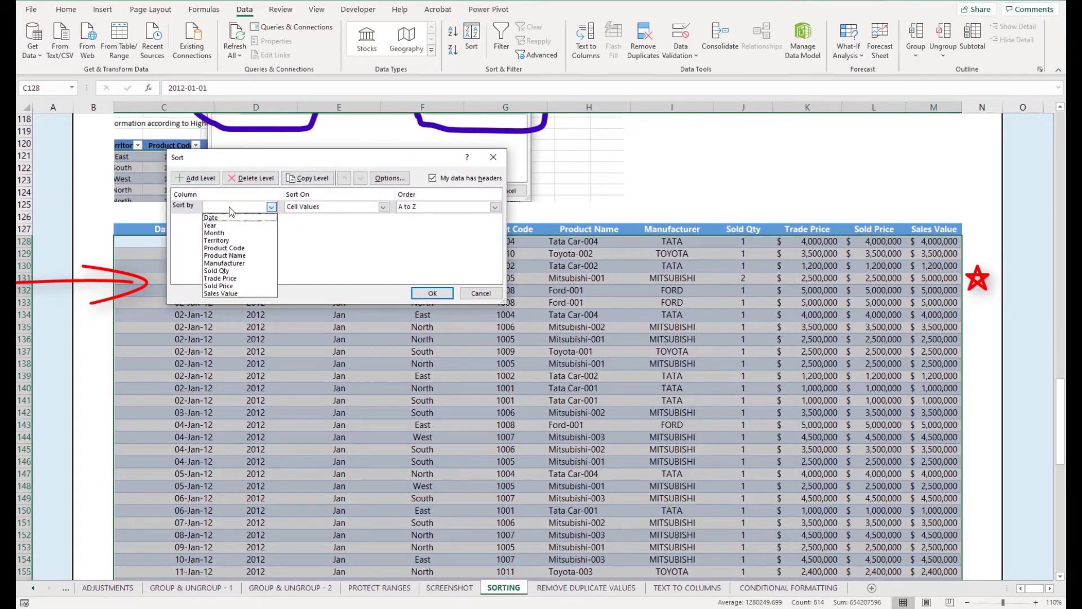
{"action": "left_click", "coordinate": [248, 294]}
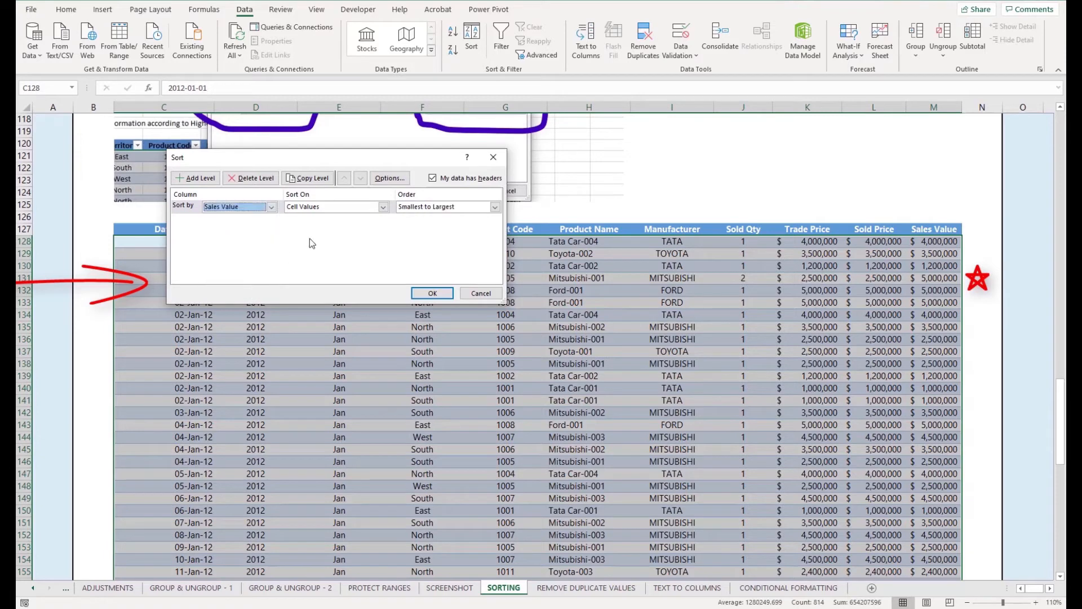
{"action": "left_click", "coordinate": [329, 207]}
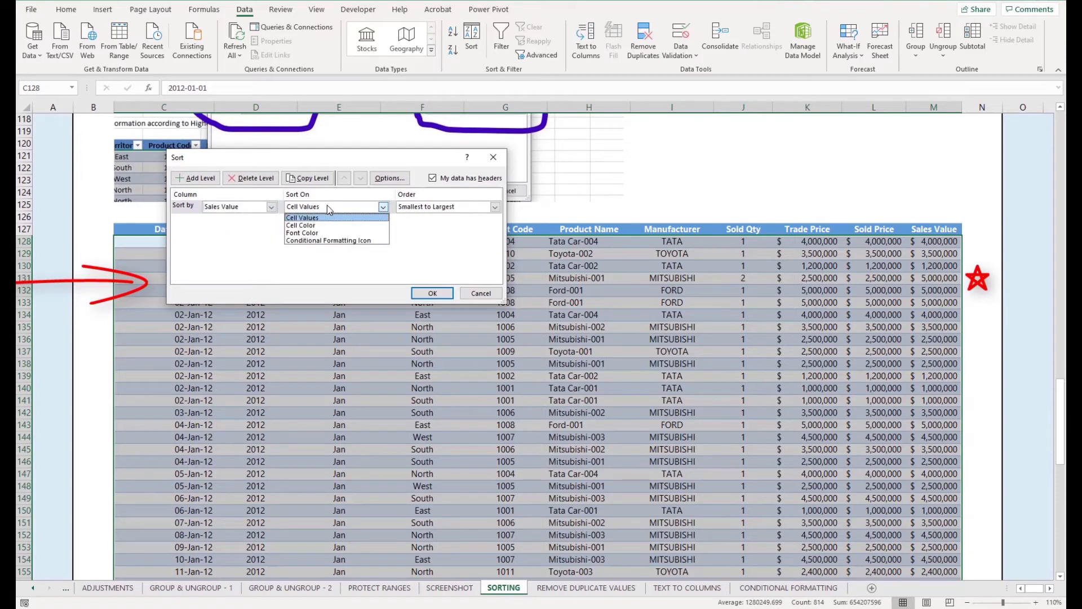
{"action": "left_click", "coordinate": [327, 205]}
{"action": "left_click", "coordinate": [439, 208]}
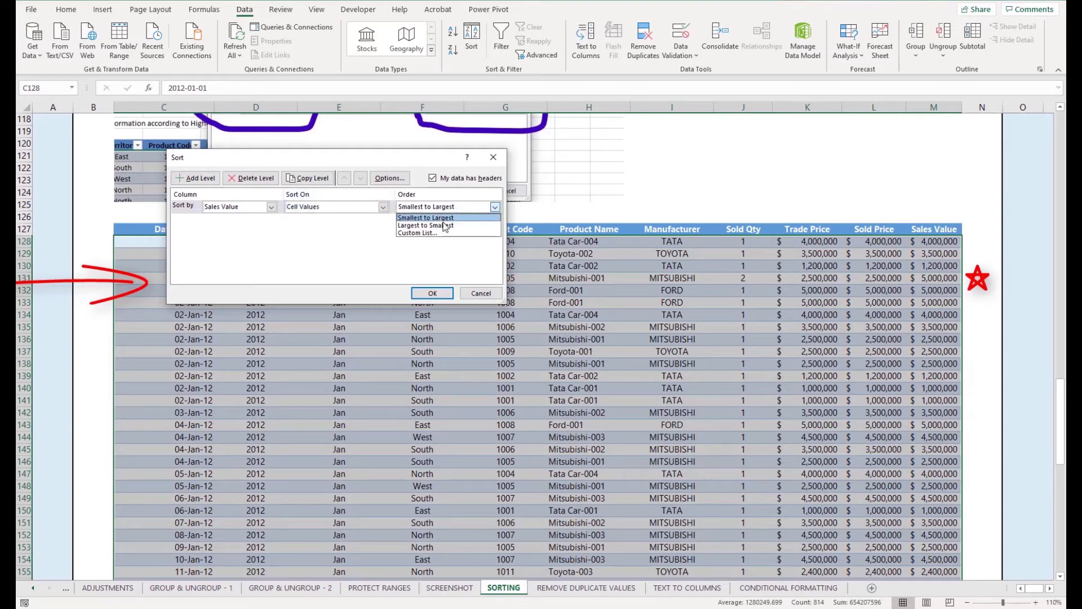
{"action": "left_click", "coordinate": [445, 226]}
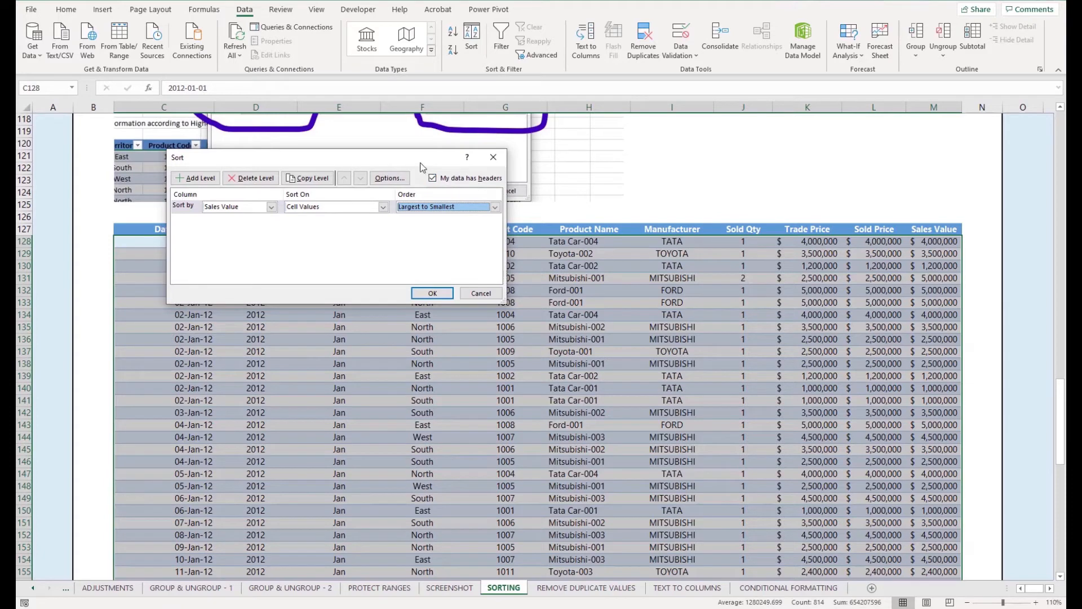
{"action": "left_click_drag", "start_coordinate": [420, 164], "coordinate": [475, 263]}
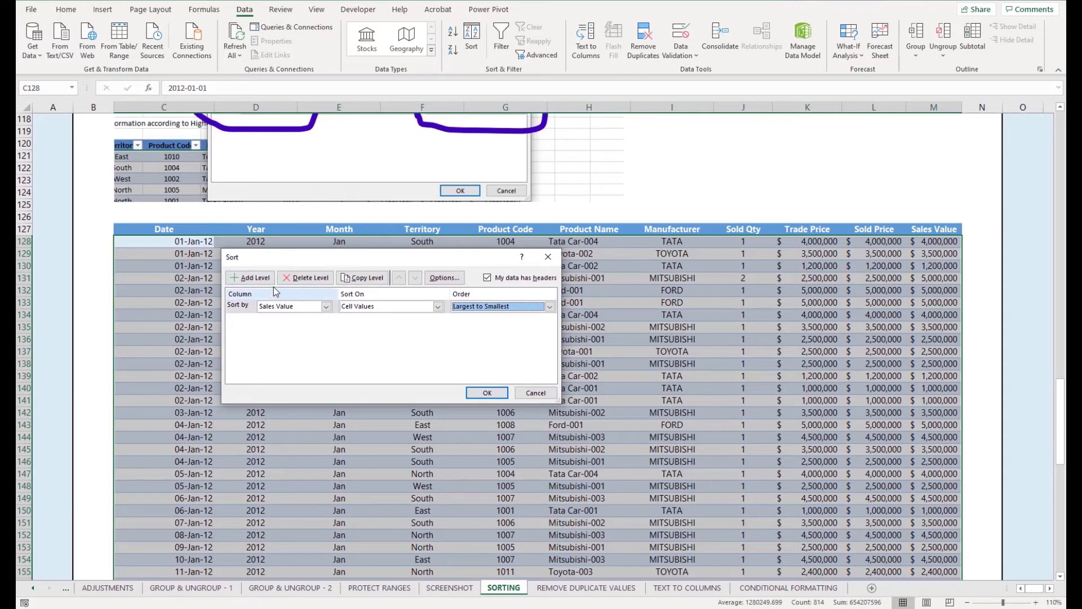
{"action": "left_click", "coordinate": [488, 394]}
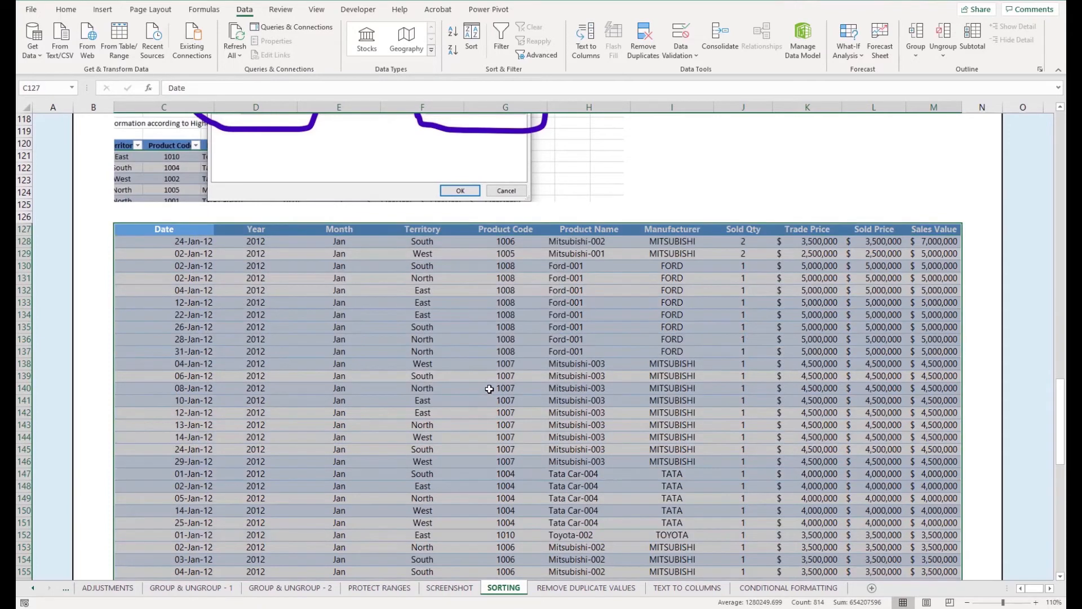
Examine the first sorted rows, comparing the Sales Value in row 128 with its Trade Price and with the Sales Value in row 129.
{"action": "left_click", "coordinate": [934, 249]}
{"action": "left_click", "coordinate": [942, 240]}
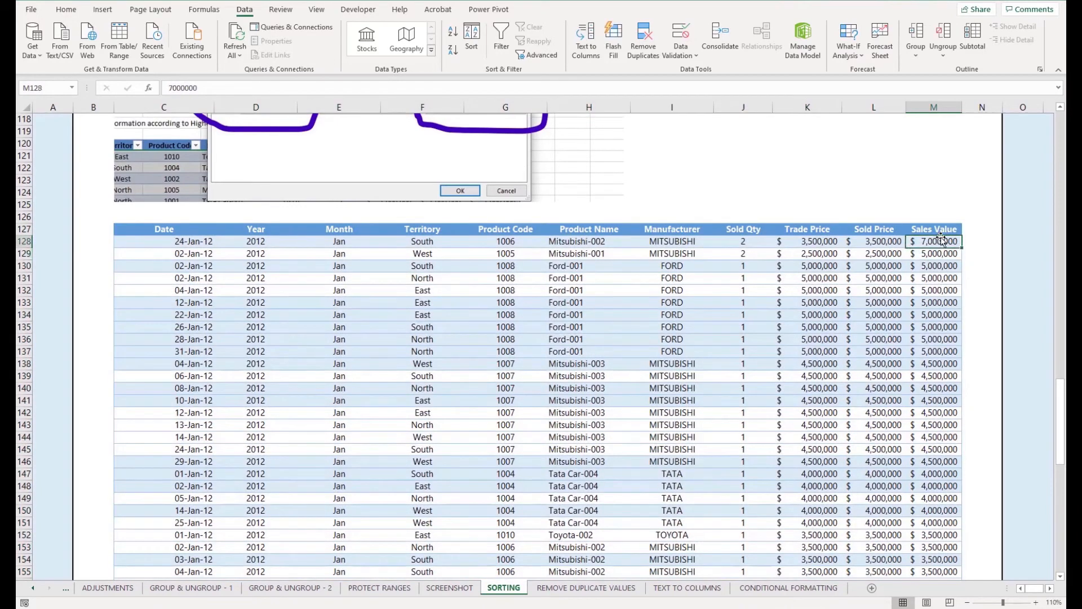
{"action": "key", "text": "shift+space"}
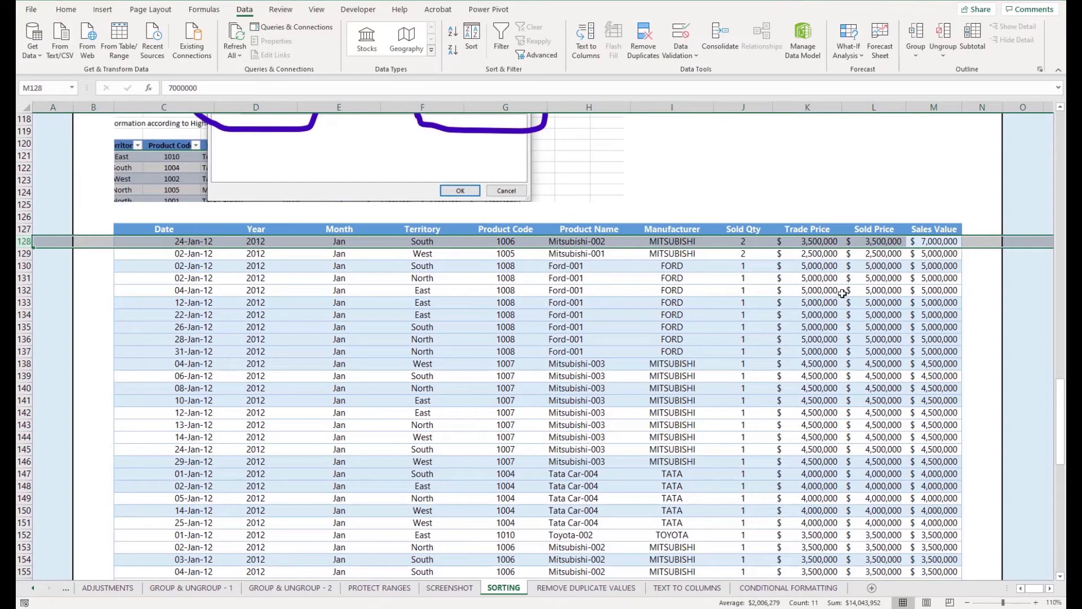
{"action": "left_click", "coordinate": [877, 288]}
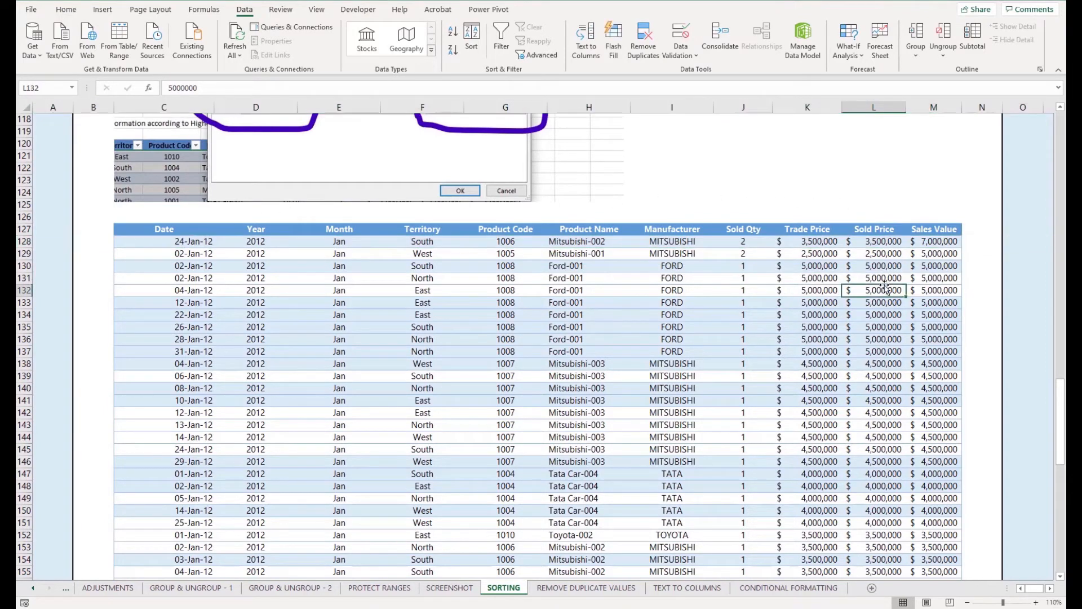
{"action": "left_click", "coordinate": [923, 256]}
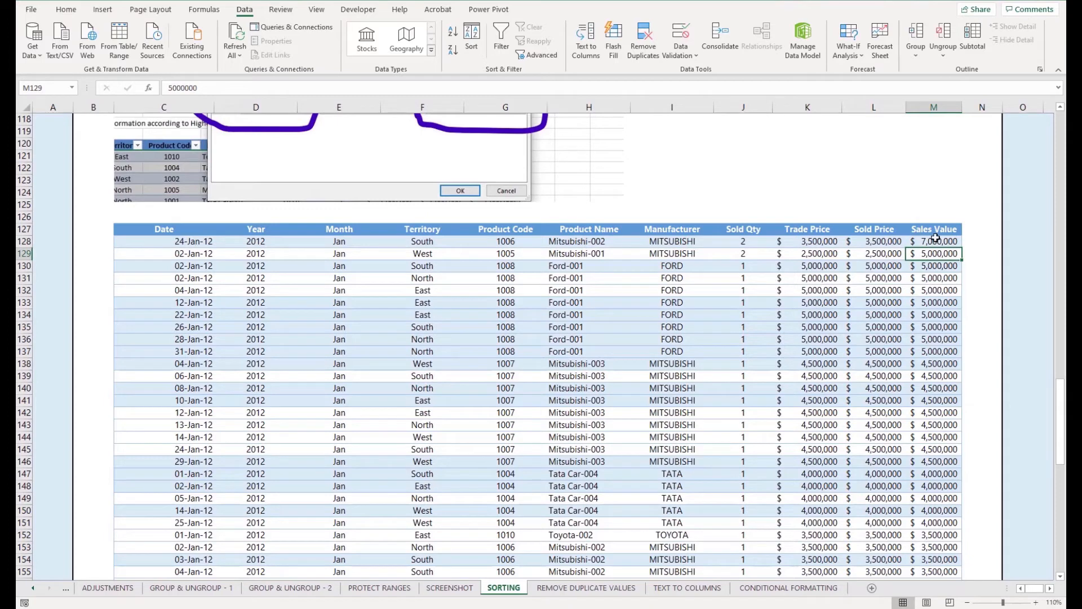
{"action": "left_click", "coordinate": [936, 241]}
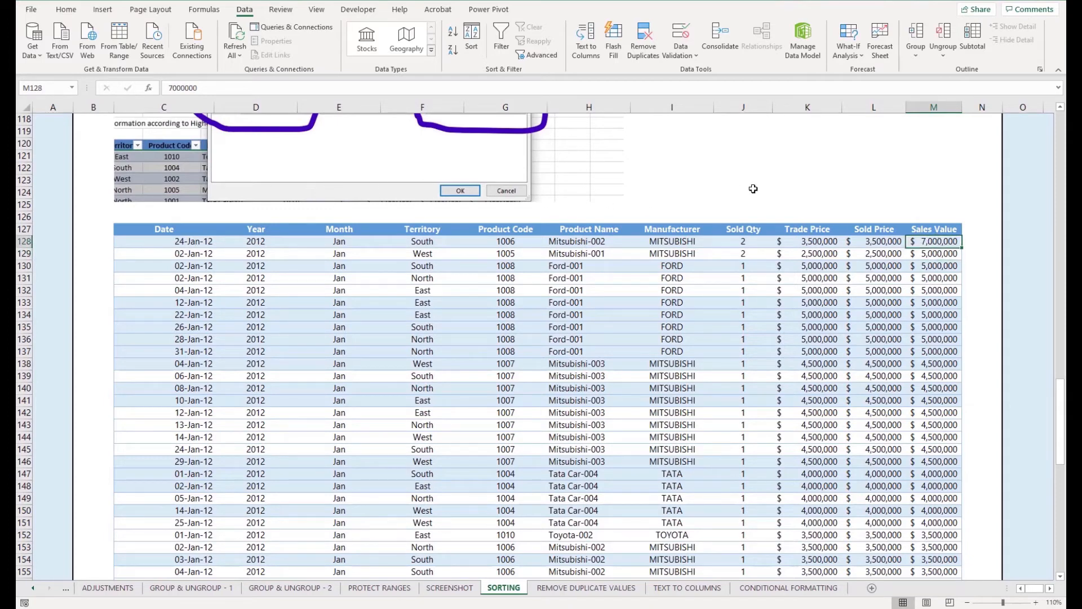
{"action": "left_click", "coordinate": [829, 242]}
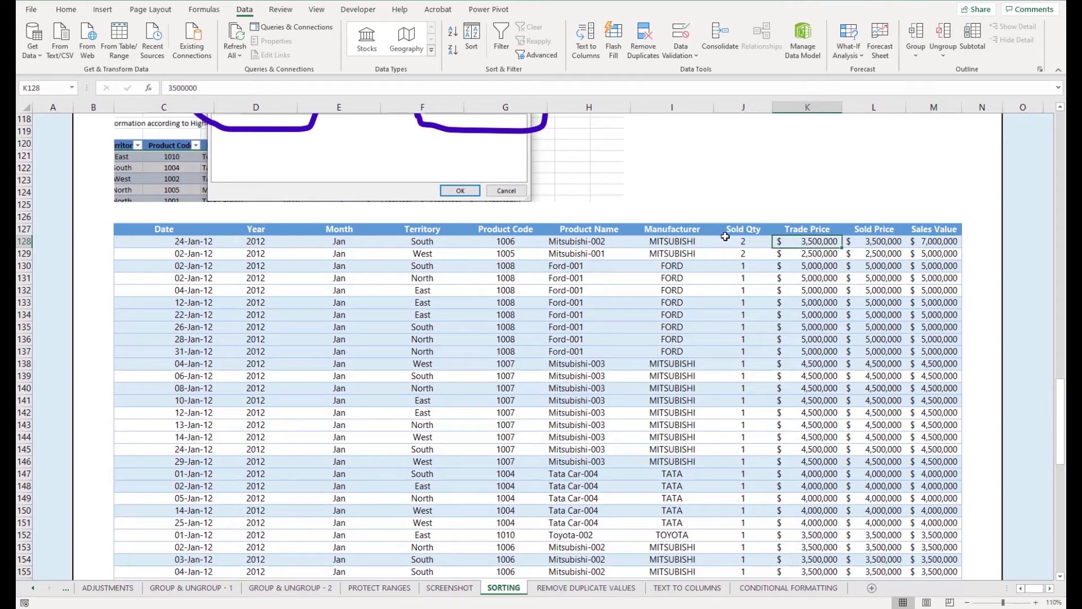
{"action": "left_click", "coordinate": [948, 242]}
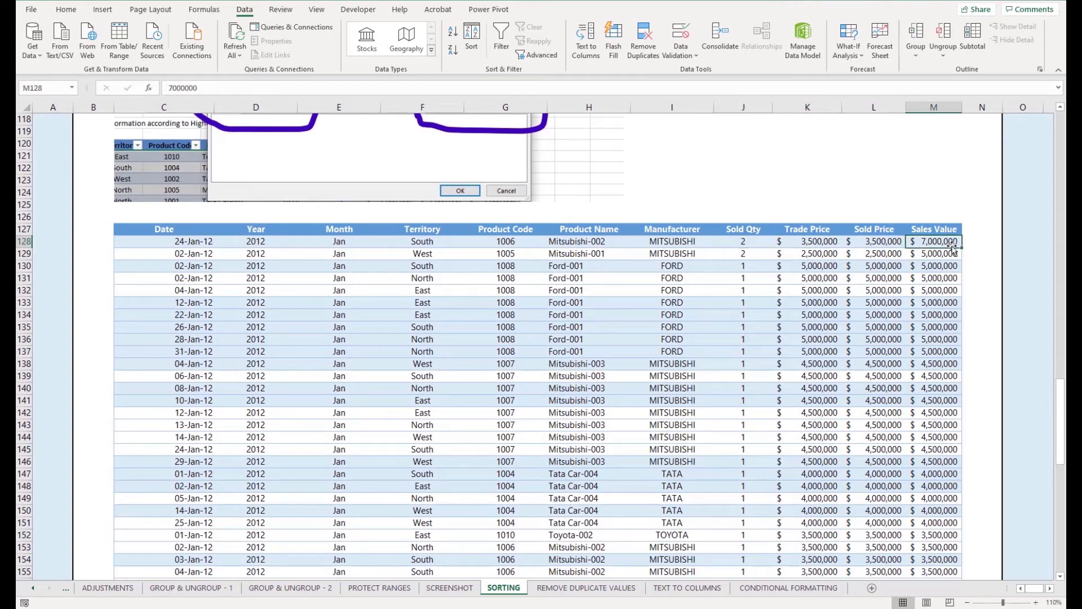
{"action": "key", "text": "shift+space"}
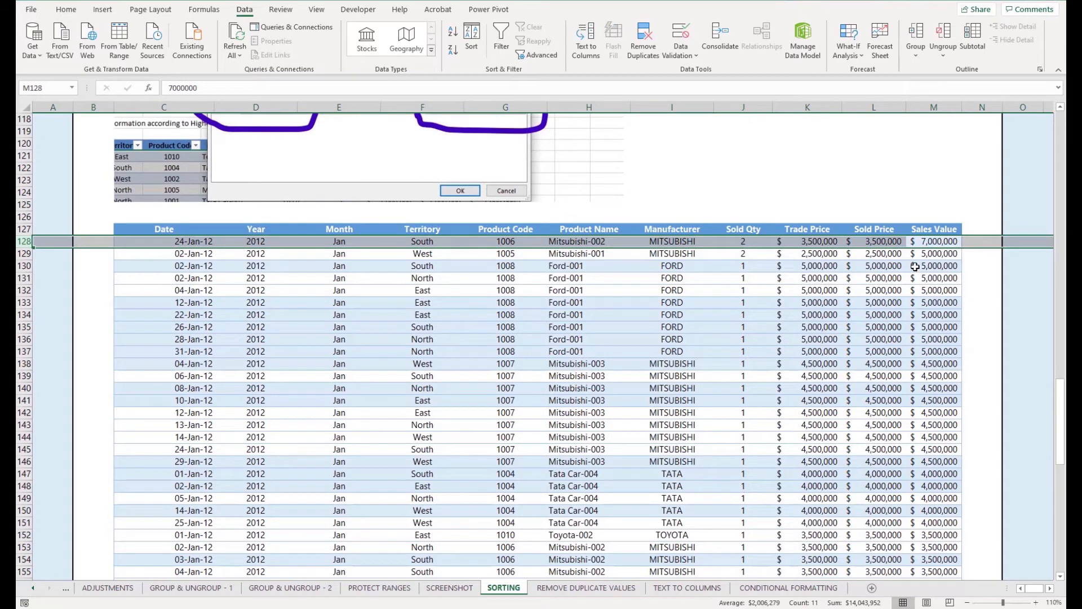
{"action": "left_click", "coordinate": [949, 253]}
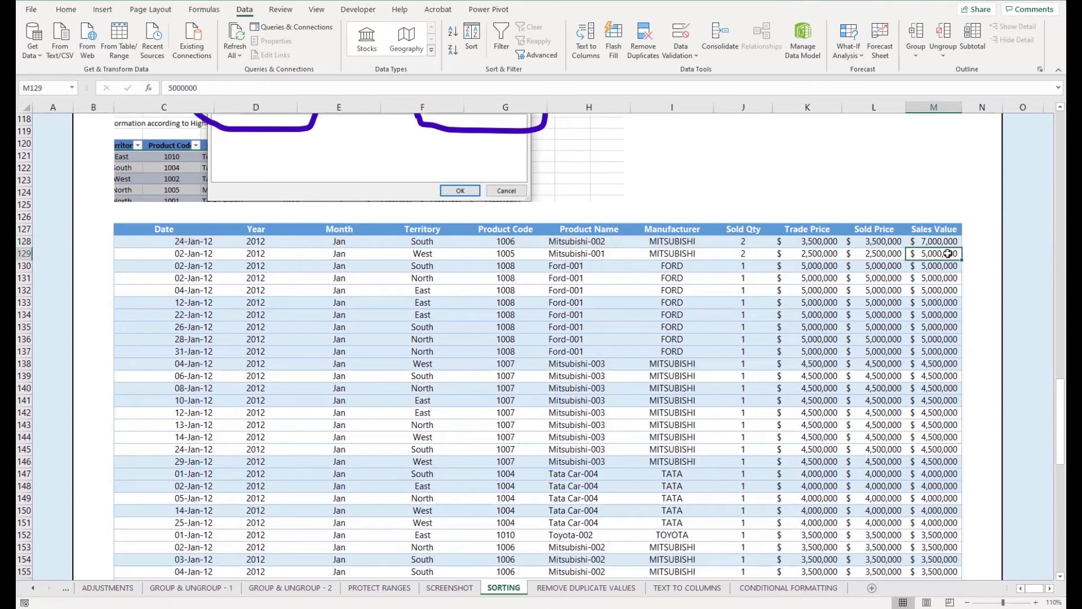
Examine the sorted Sales Value column from row 129 down to the last value in row 200.
{"action": "scroll", "coordinate": [944, 240], "scroll_direction": "down", "scroll_amount": 2}
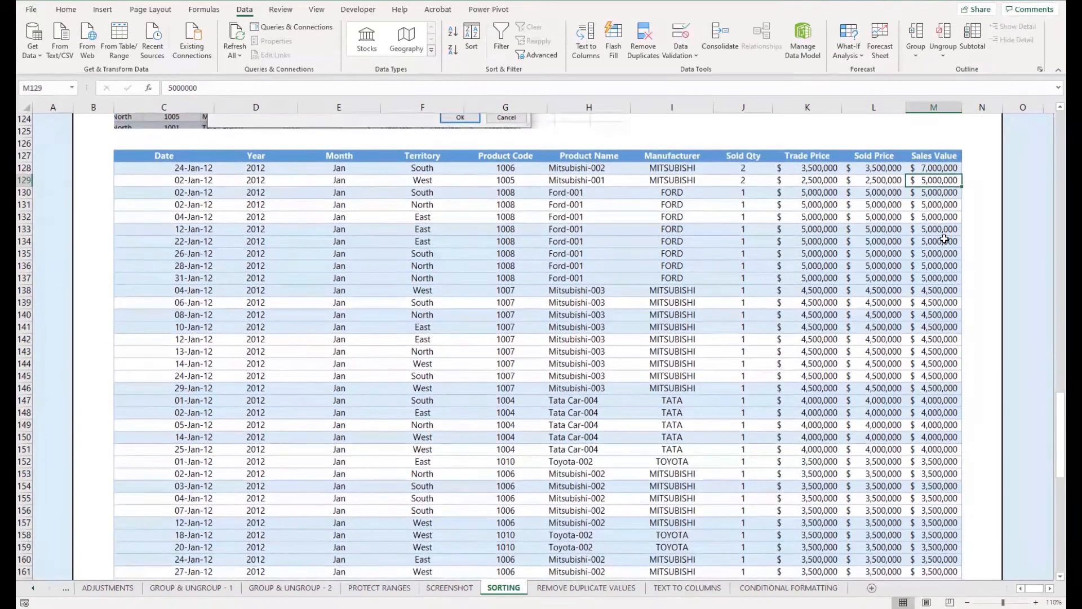
{"action": "scroll", "coordinate": [944, 234], "scroll_direction": "down", "scroll_amount": 6}
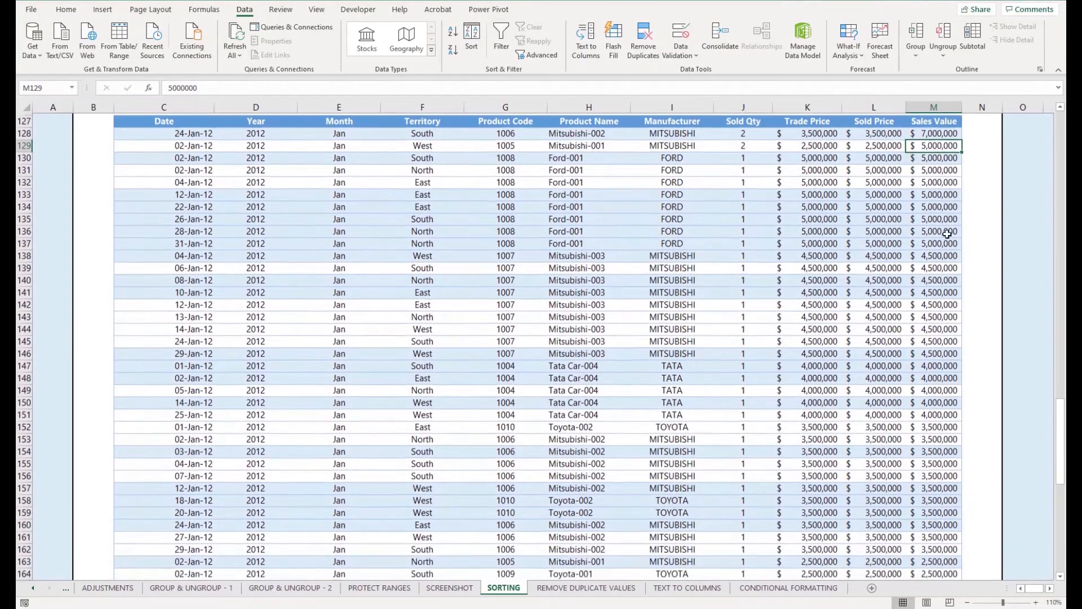
{"action": "scroll", "coordinate": [950, 258], "scroll_direction": "down", "scroll_amount": 7}
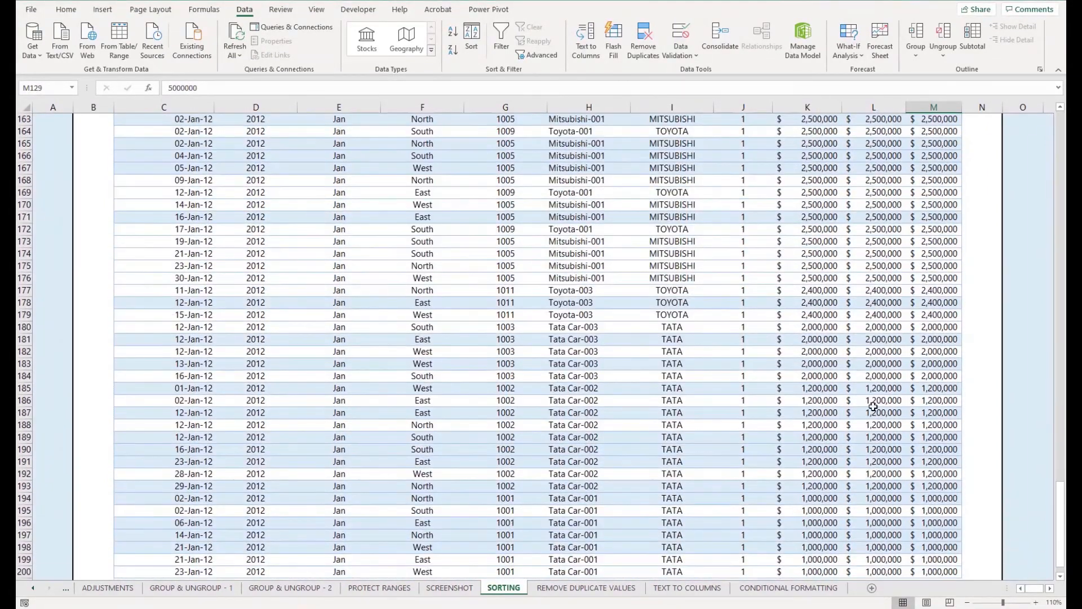
{"action": "scroll", "coordinate": [873, 406], "scroll_direction": "down", "scroll_amount": 4}
{"action": "left_click", "coordinate": [924, 426]}
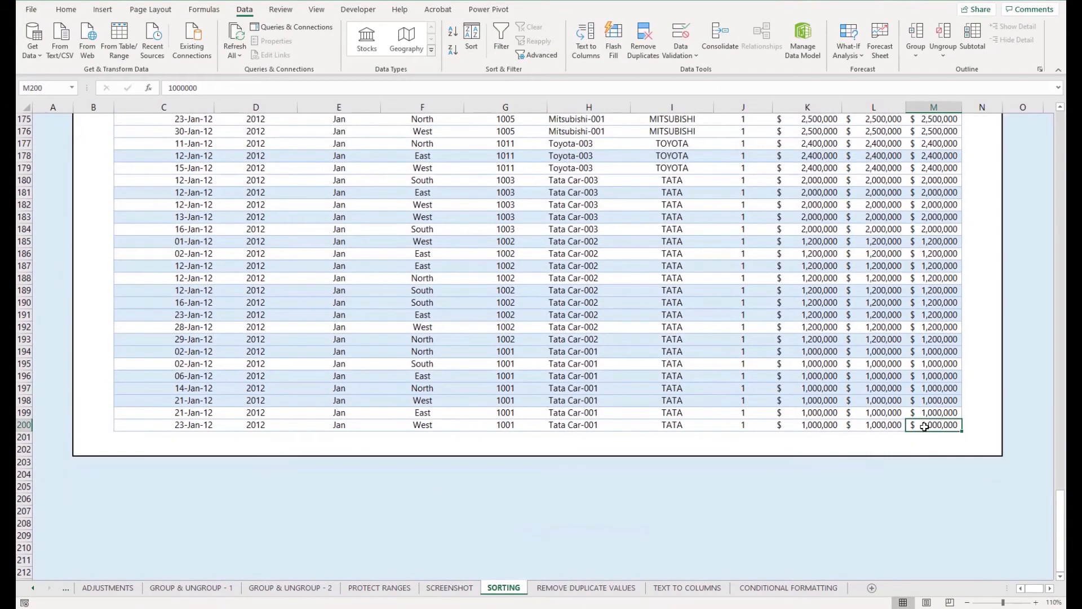
{"action": "key", "text": "ctrl+shift+Up"}
{"action": "key", "text": "ctrl+shift+Left"}
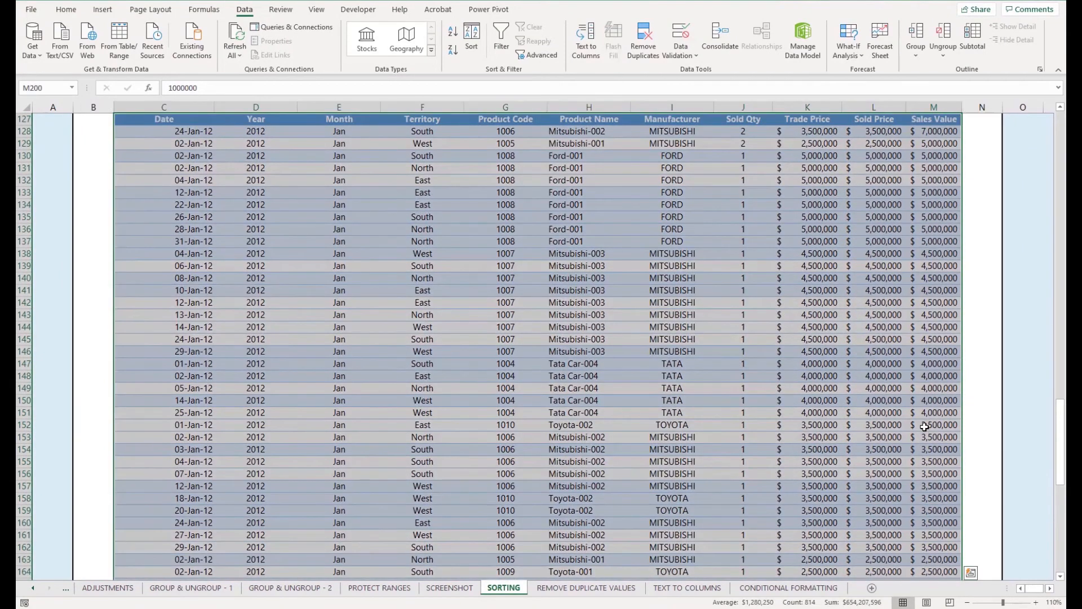
{"action": "scroll", "coordinate": [924, 426], "scroll_direction": "up", "scroll_amount": 1}
{"action": "scroll", "coordinate": [924, 427], "scroll_direction": "up", "scroll_amount": 2}
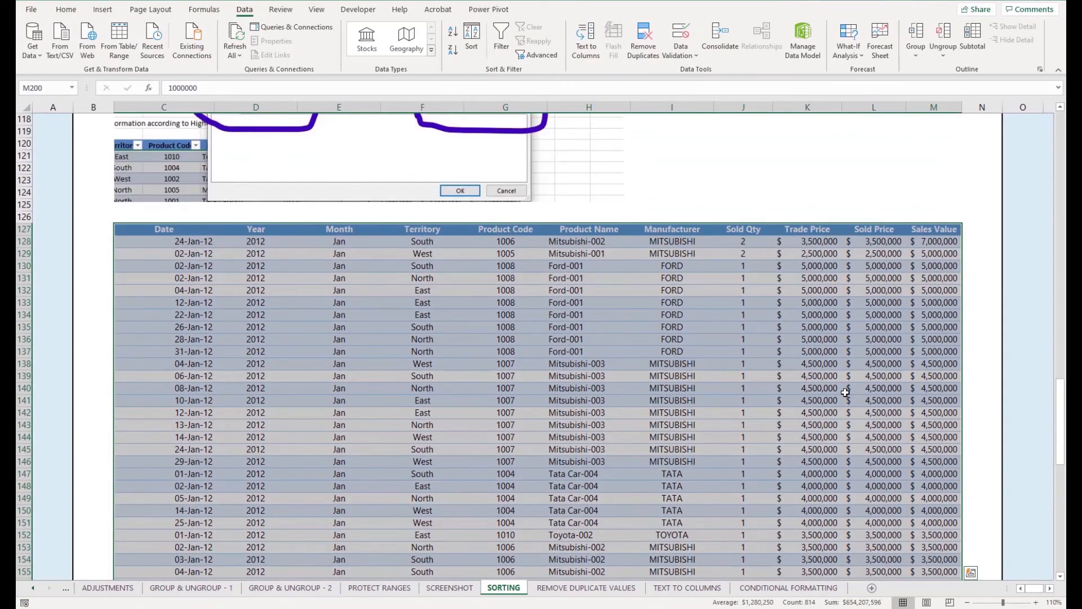
{"action": "left_click", "coordinate": [868, 237]}
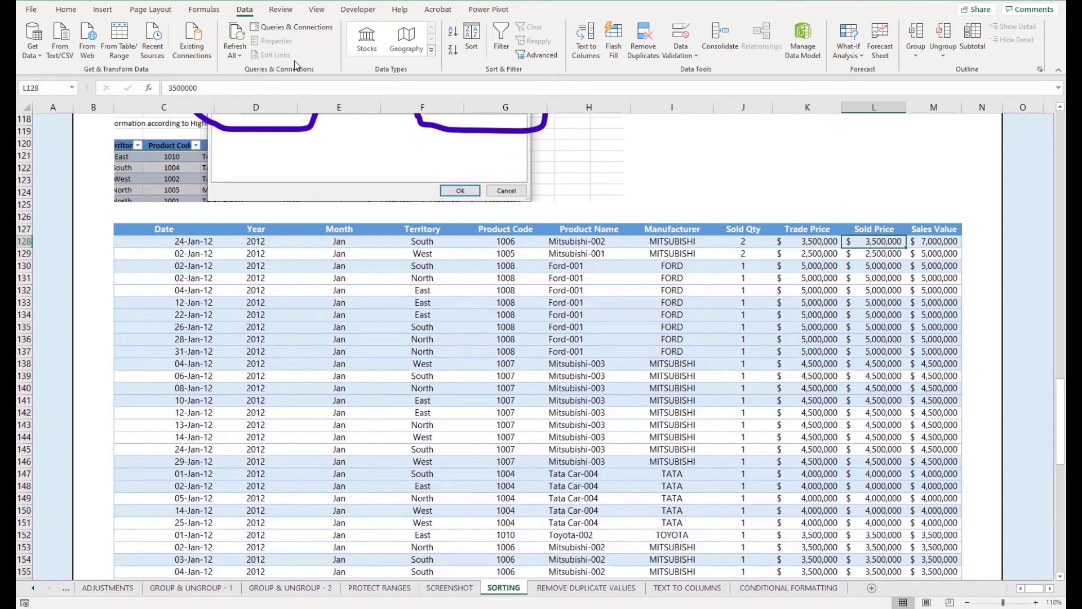
{"action": "left_click", "coordinate": [481, 36]}
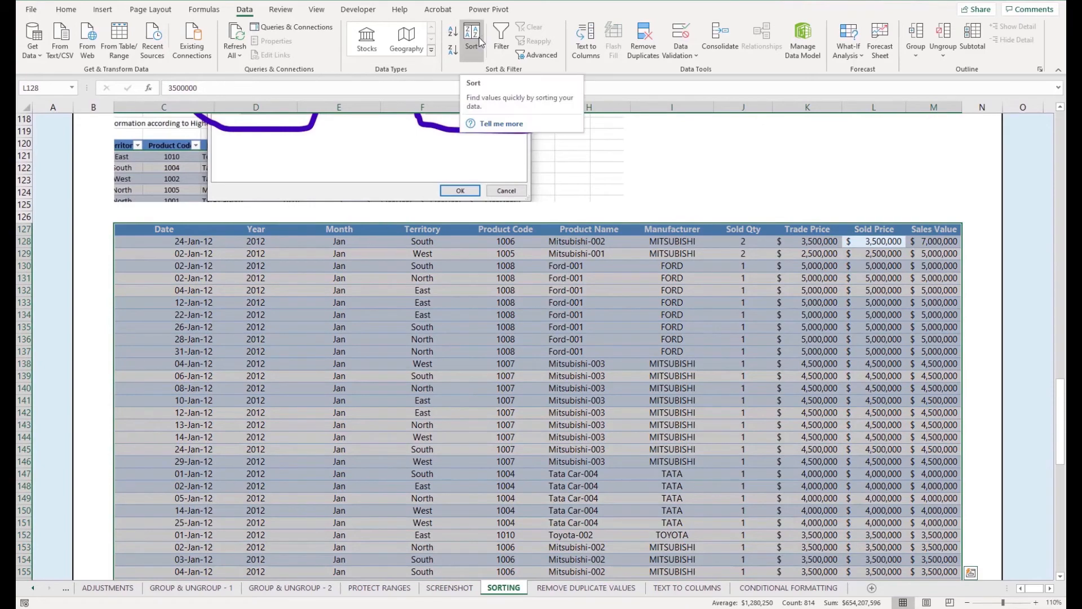
{"action": "scroll", "coordinate": [484, 316], "scroll_direction": "up", "scroll_amount": 3}
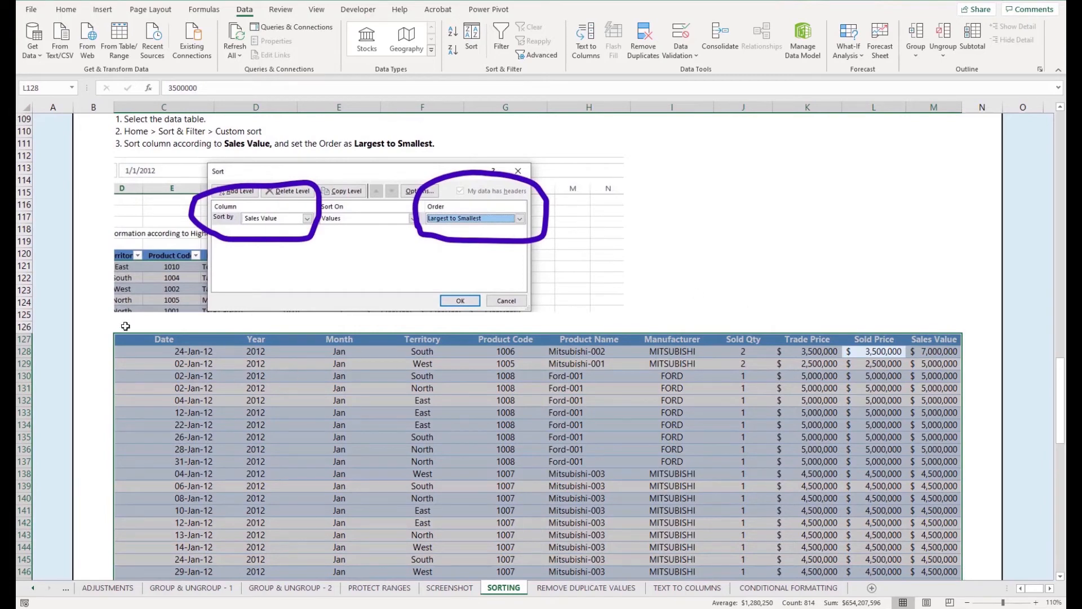
Examine the alternating white and light blue row fills across the table in rows 132 to 138.
{"action": "left_click", "coordinate": [128, 399]}
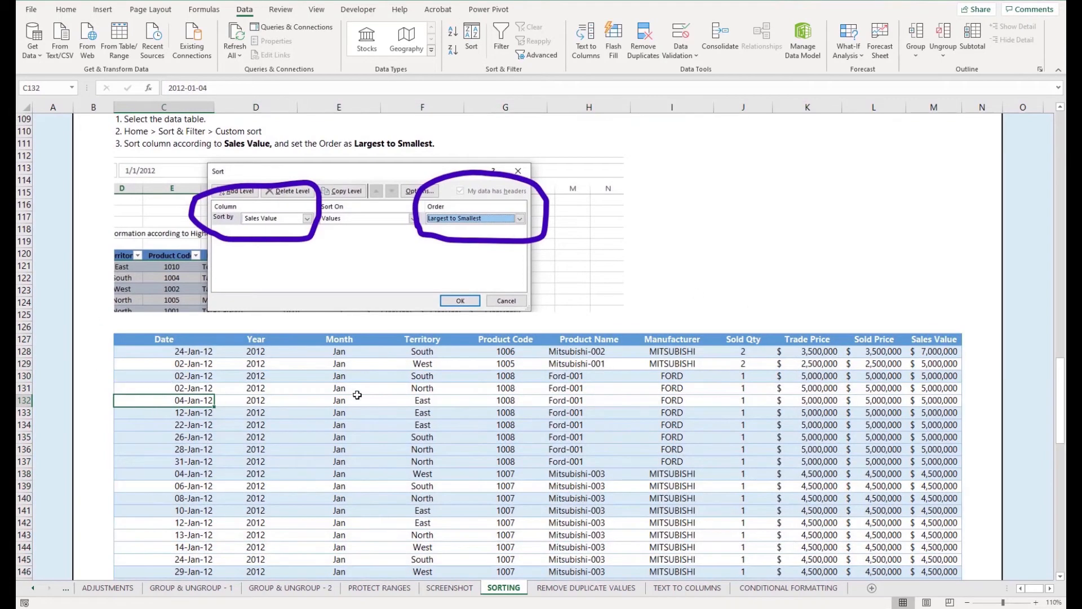
{"action": "left_click", "coordinate": [939, 400]}
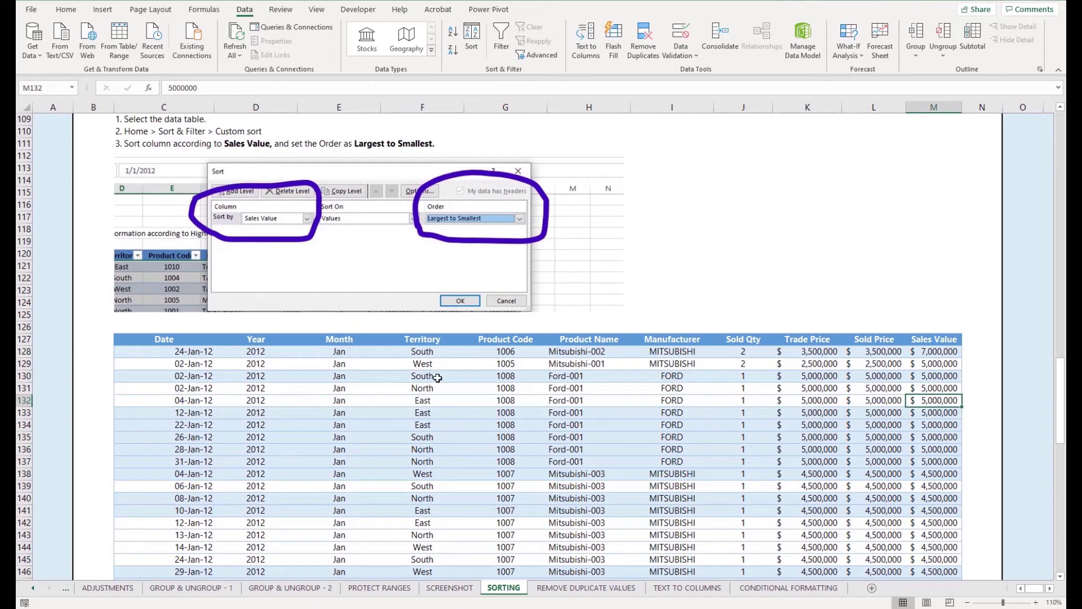
{"action": "left_click", "coordinate": [220, 400], "text": "shift"}
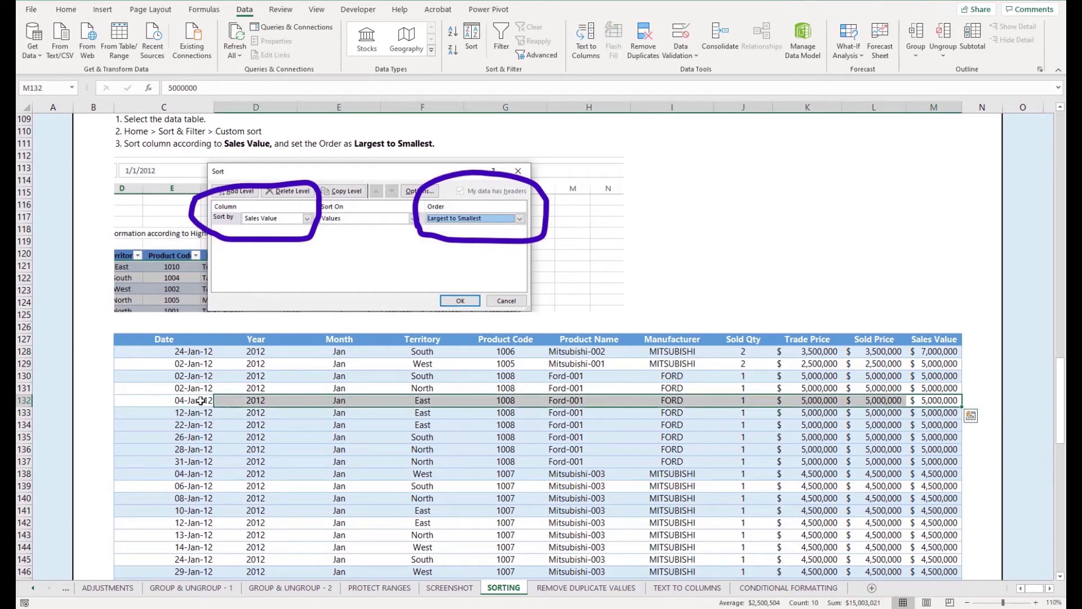
{"action": "left_click_drag", "start_coordinate": [181, 474], "coordinate": [896, 415]}
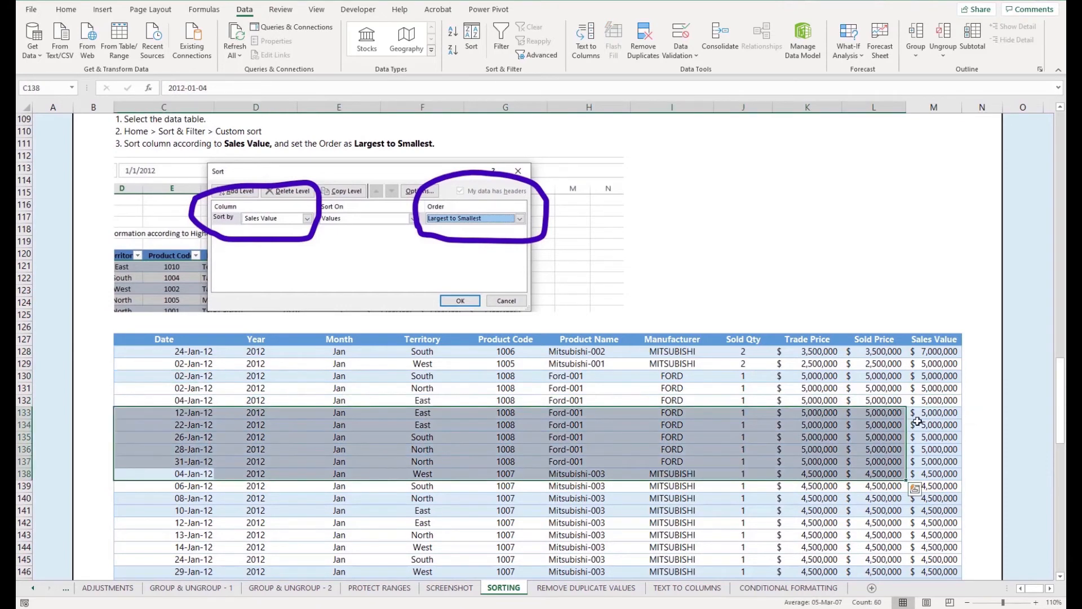
Select the whole Example #2 sales table, from the Sales Value header in M127 to the last Date in row 200.
{"action": "left_click", "coordinate": [921, 341]}
{"action": "key", "text": "ctrl+shift+Left"}
{"action": "key", "text": "ctrl+shift+Down"}
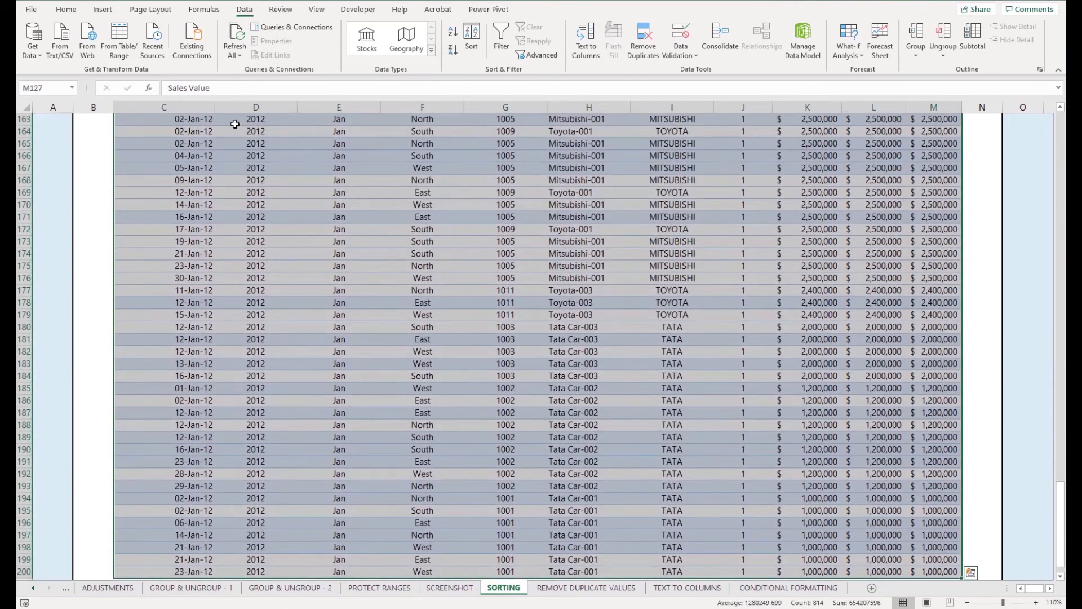
{"action": "scroll", "coordinate": [499, 179], "scroll_direction": "up", "scroll_amount": 20}
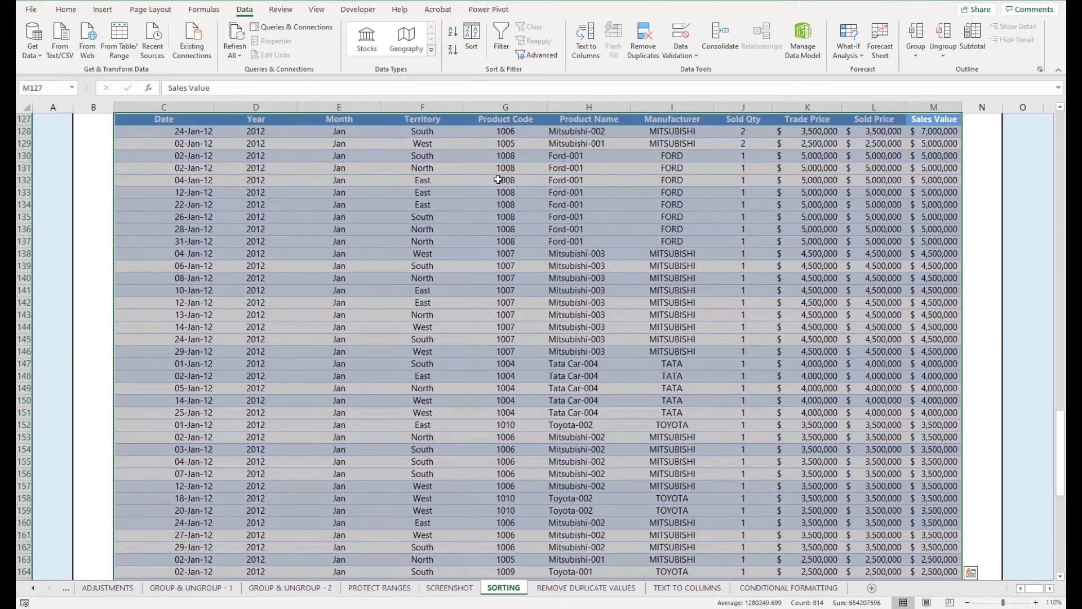
{"action": "scroll", "coordinate": [569, 270], "scroll_direction": "down", "scroll_amount": 2}
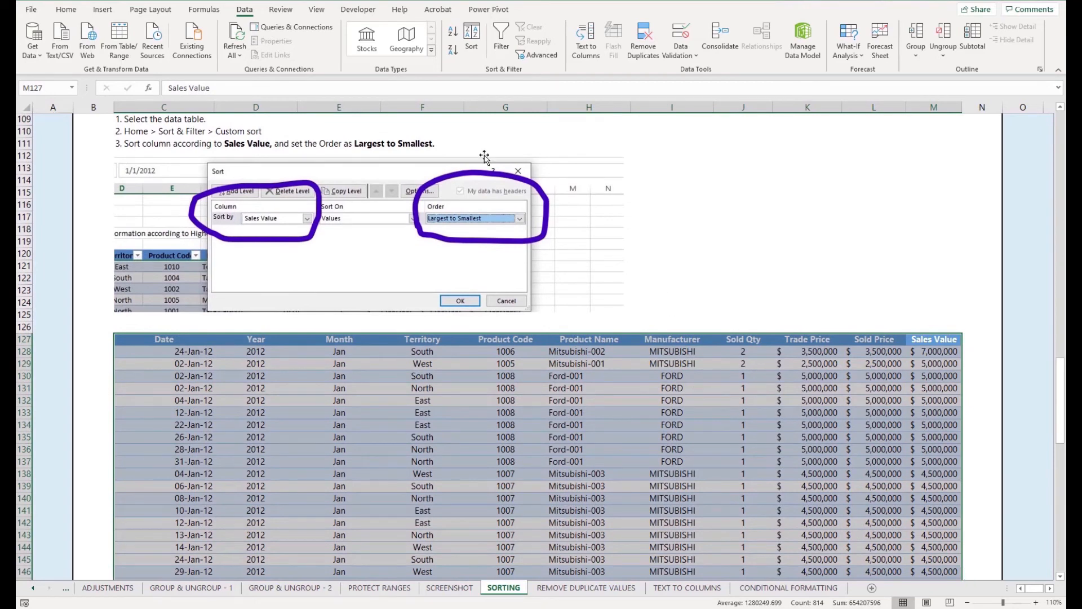
Apply a custom sort to the selected table by Sales Value, on Cell Color, with the light blue color On Top.
{"action": "left_click", "coordinate": [468, 53]}
{"action": "left_click", "coordinate": [293, 307]}
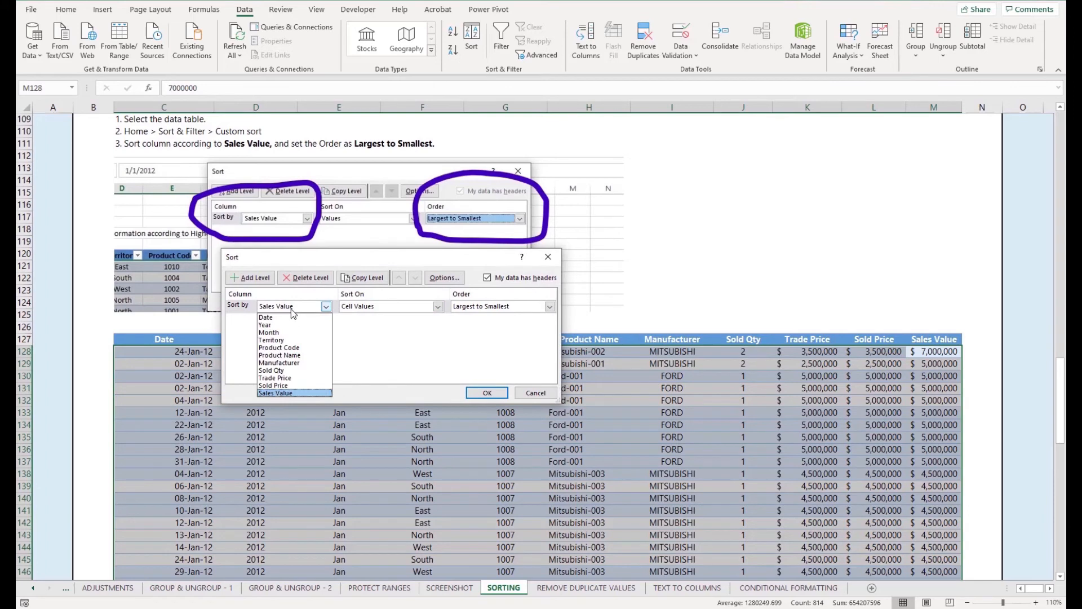
{"action": "left_click", "coordinate": [290, 309]}
{"action": "left_click", "coordinate": [372, 308]}
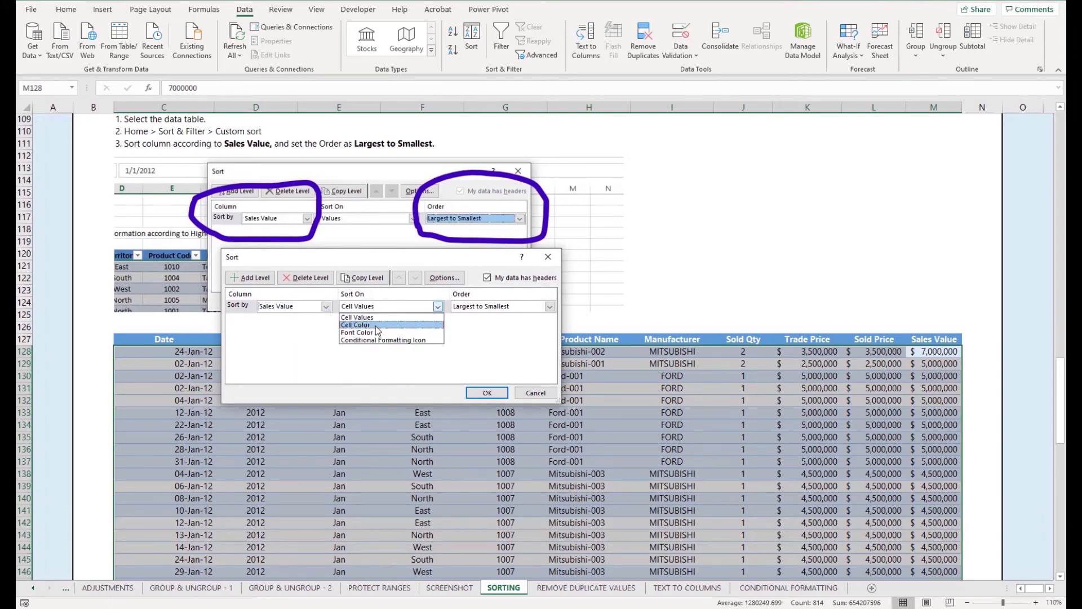
{"action": "left_click", "coordinate": [367, 326]}
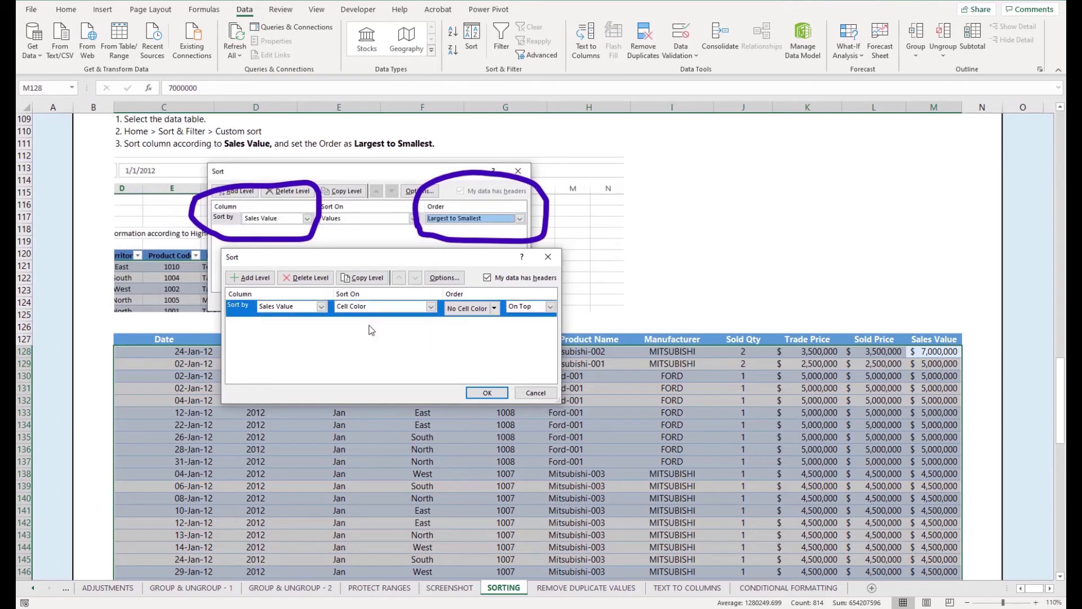
{"action": "left_click", "coordinate": [490, 308]}
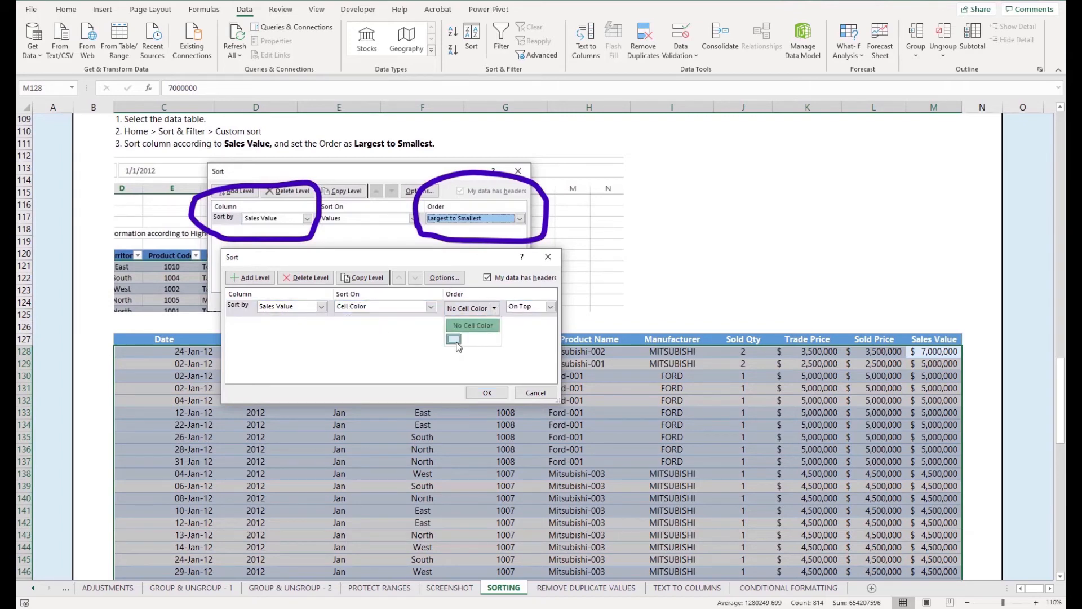
{"action": "left_click", "coordinate": [459, 341]}
{"action": "left_click", "coordinate": [535, 306]}
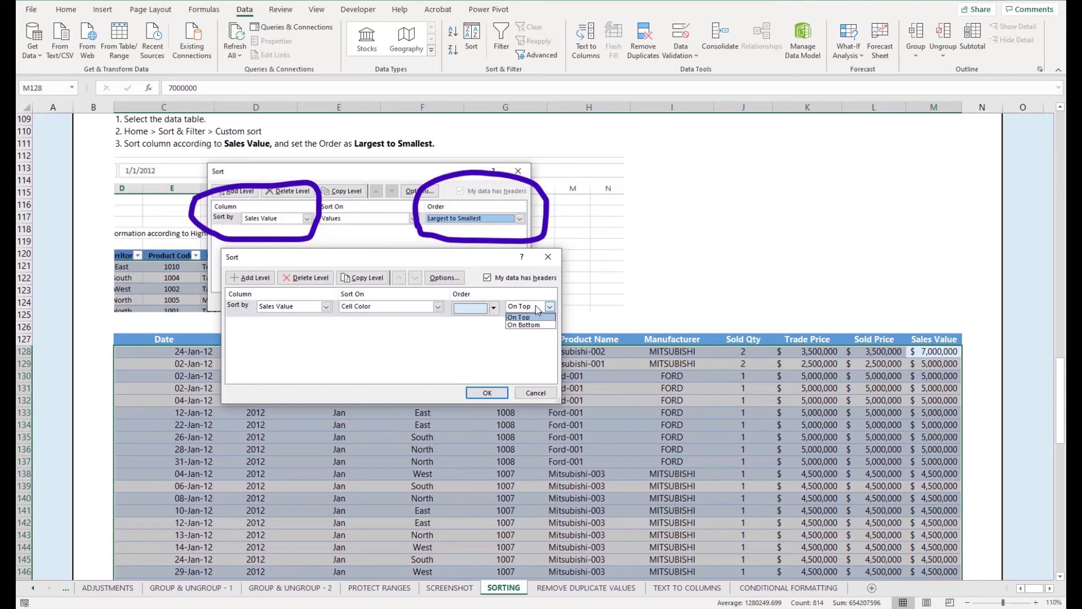
{"action": "left_click", "coordinate": [524, 319]}
{"action": "left_click", "coordinate": [484, 394]}
Examine the Sales Values of the light blue rows grouped on top, from row 128 to row 164.
{"action": "left_click", "coordinate": [915, 373]}
{"action": "left_click", "coordinate": [935, 356]}
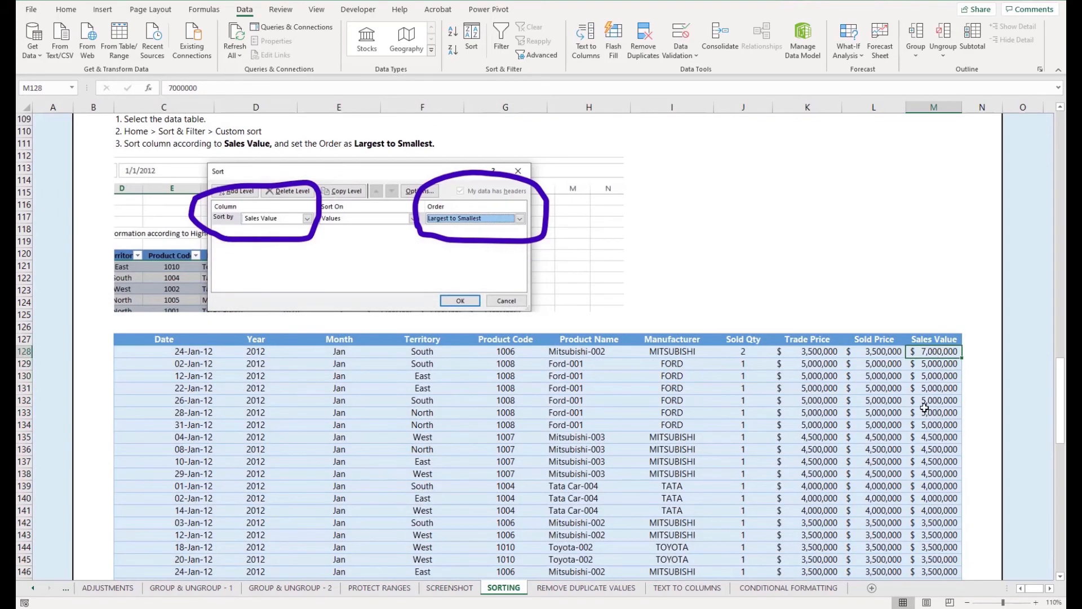
{"action": "scroll", "coordinate": [923, 412], "scroll_direction": "down", "scroll_amount": 3}
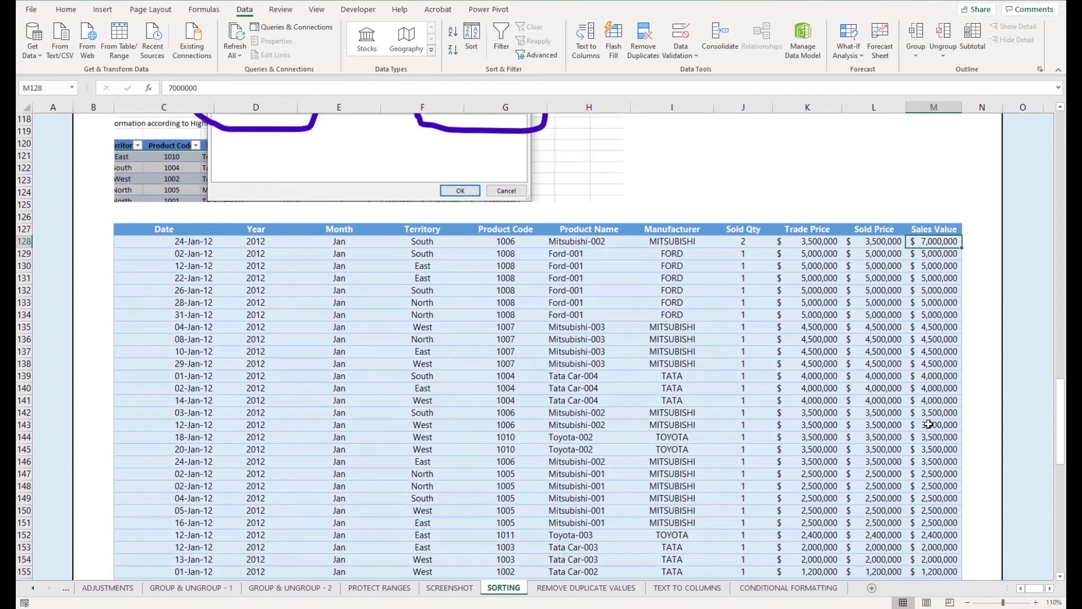
{"action": "scroll", "coordinate": [920, 426], "scroll_direction": "down", "scroll_amount": 5}
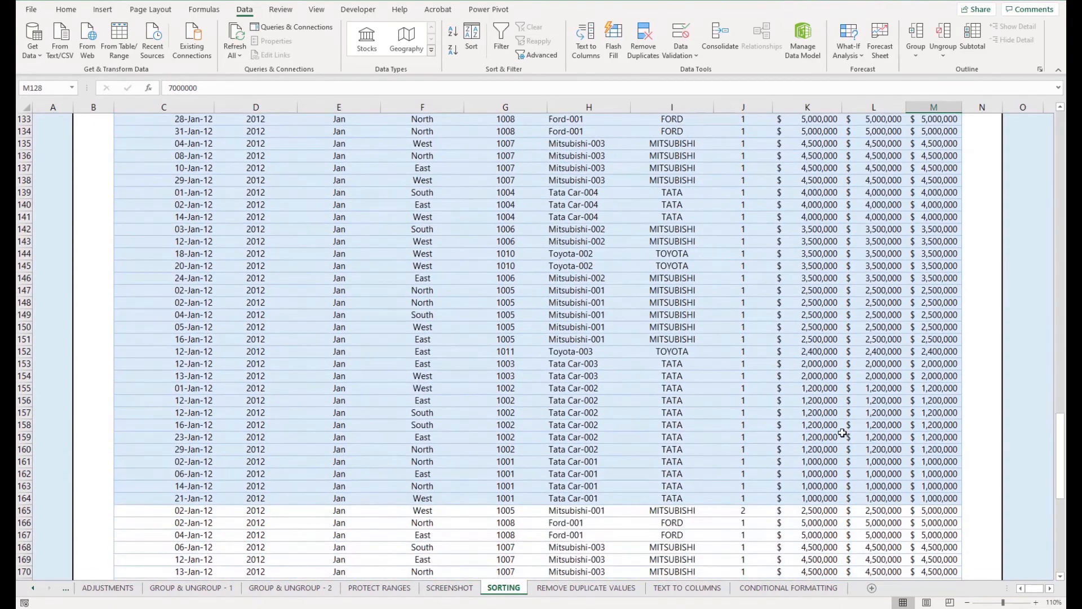
{"action": "left_click", "coordinate": [918, 496], "text": "shift"}
{"action": "scroll", "coordinate": [911, 473], "scroll_direction": "up", "scroll_amount": 3}
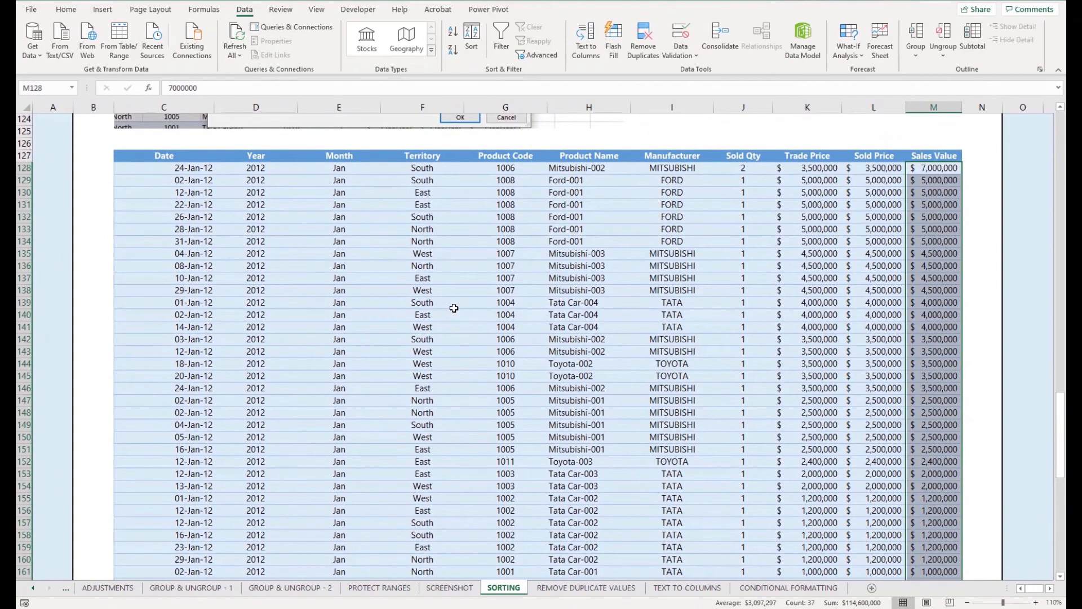
{"action": "scroll", "coordinate": [453, 306], "scroll_direction": "up", "scroll_amount": 2}
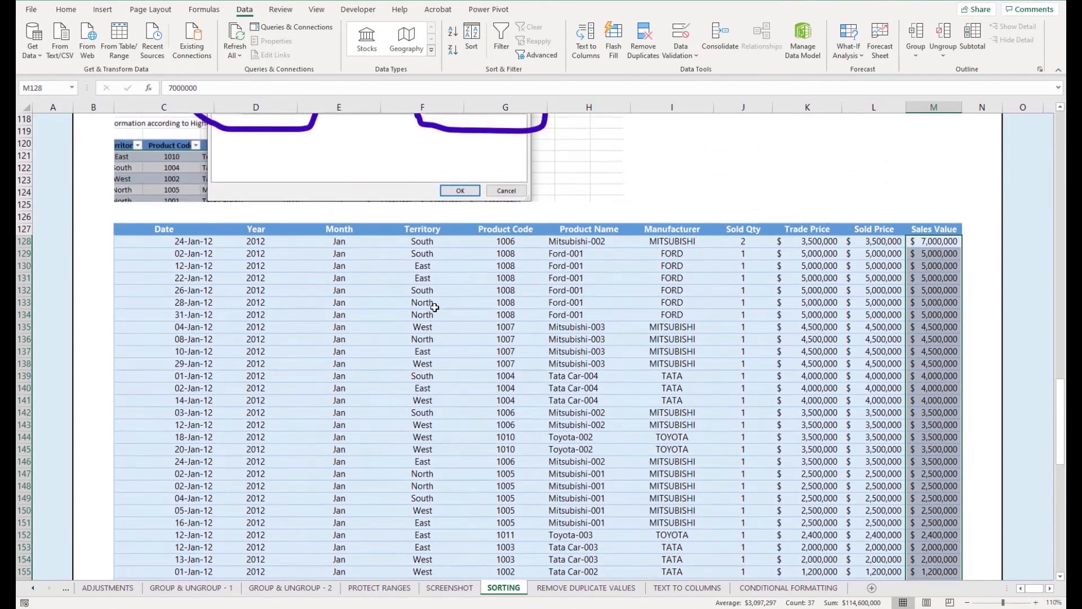
Review the cell color sort settings for the whole table without sorting, and examine the Sold Prices in rows 130 to 140.
{"action": "left_click", "coordinate": [164, 233]}
{"action": "key", "text": "ctrl+shift+Down"}
{"action": "key", "text": "ctrl+shift+Right"}
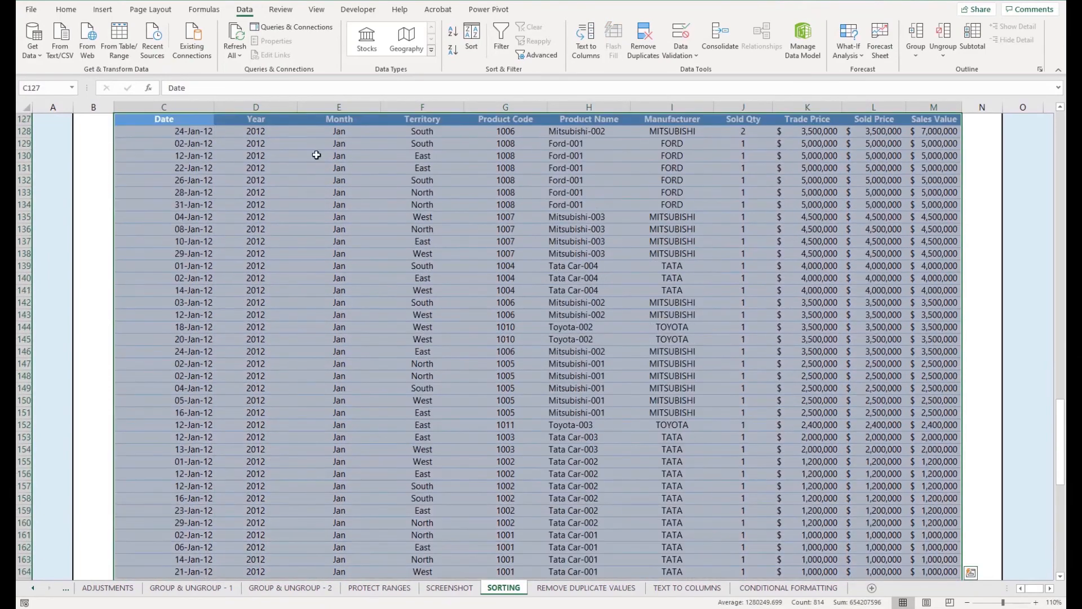
{"action": "scroll", "coordinate": [338, 152], "scroll_direction": "up", "scroll_amount": 5}
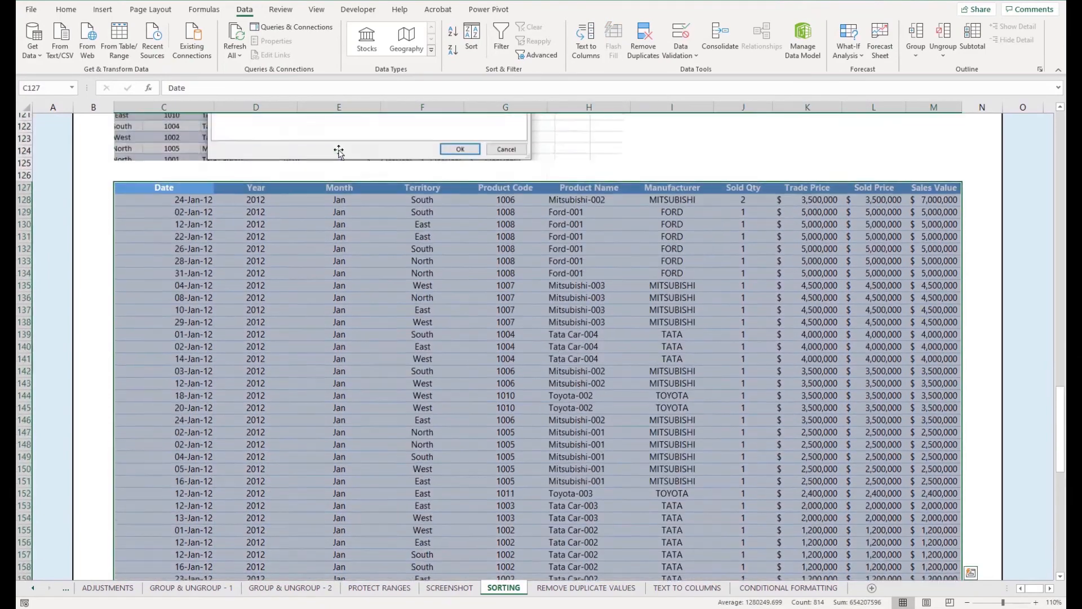
{"action": "left_click", "coordinate": [469, 48]}
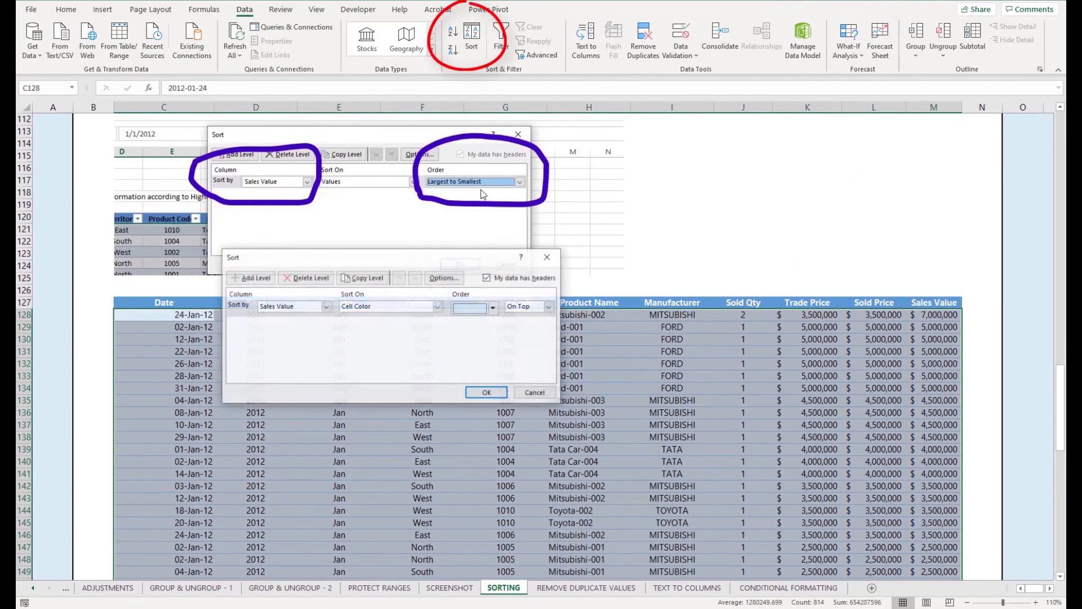
{"action": "left_click_drag", "start_coordinate": [424, 259], "coordinate": [476, 331]}
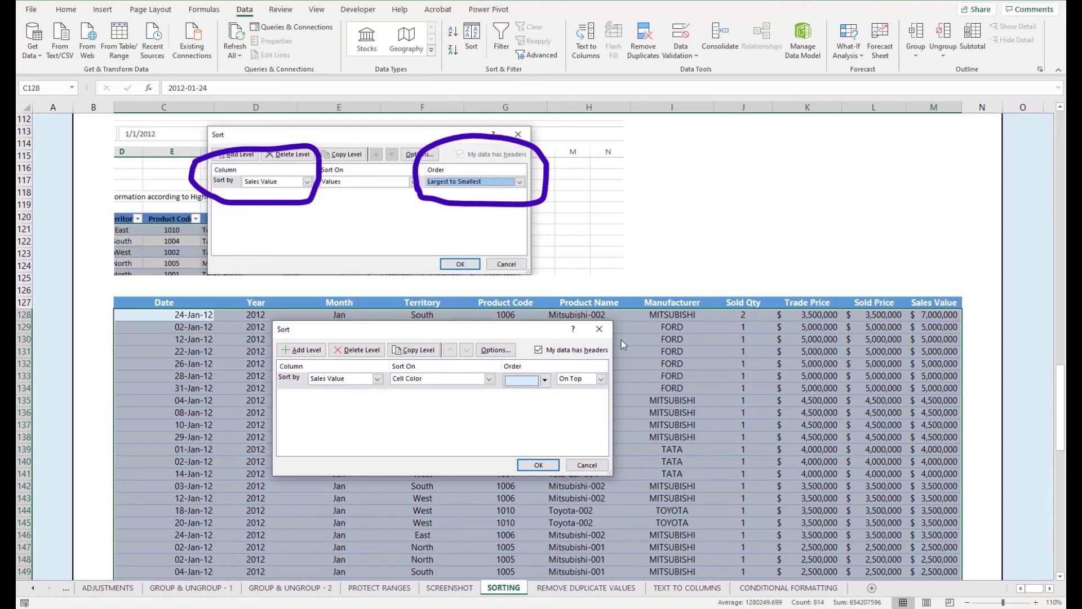
{"action": "left_click", "coordinate": [601, 327]}
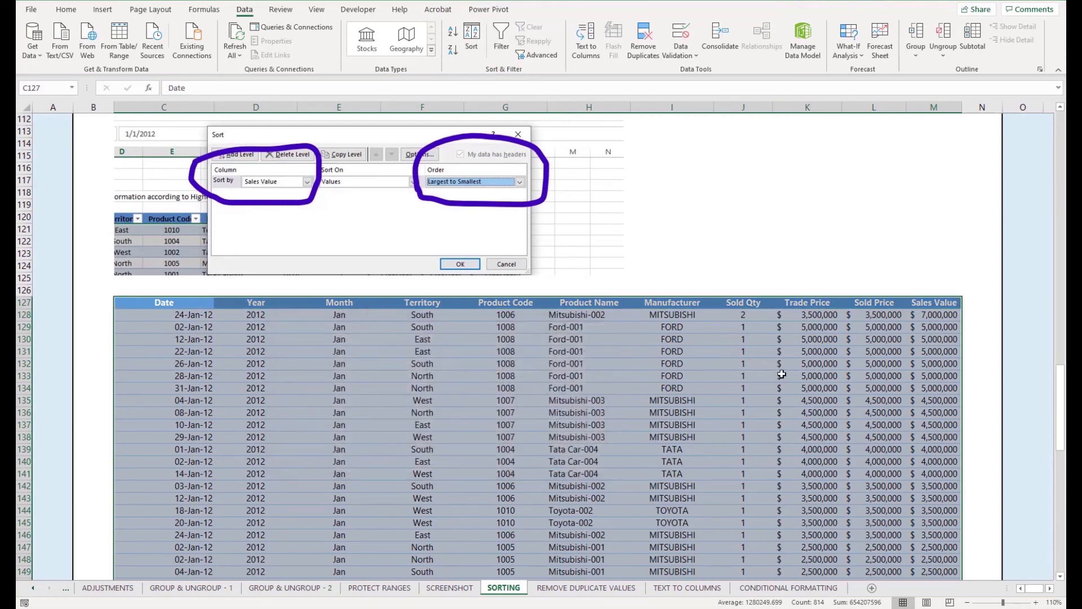
{"action": "left_click_drag", "start_coordinate": [866, 397], "coordinate": [872, 461]}
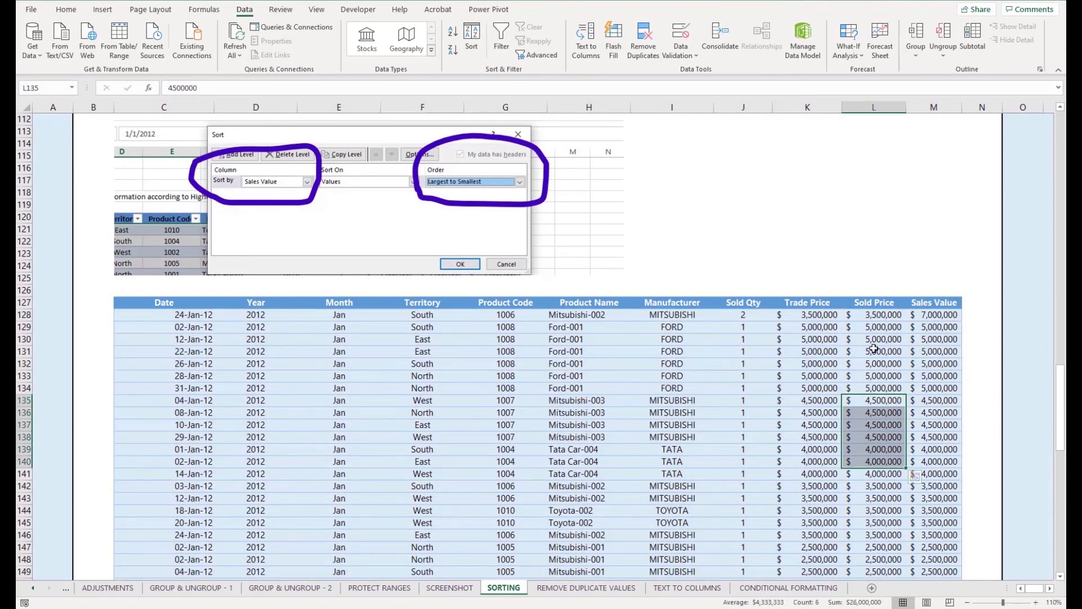
{"action": "left_click_drag", "start_coordinate": [874, 326], "coordinate": [880, 377]}
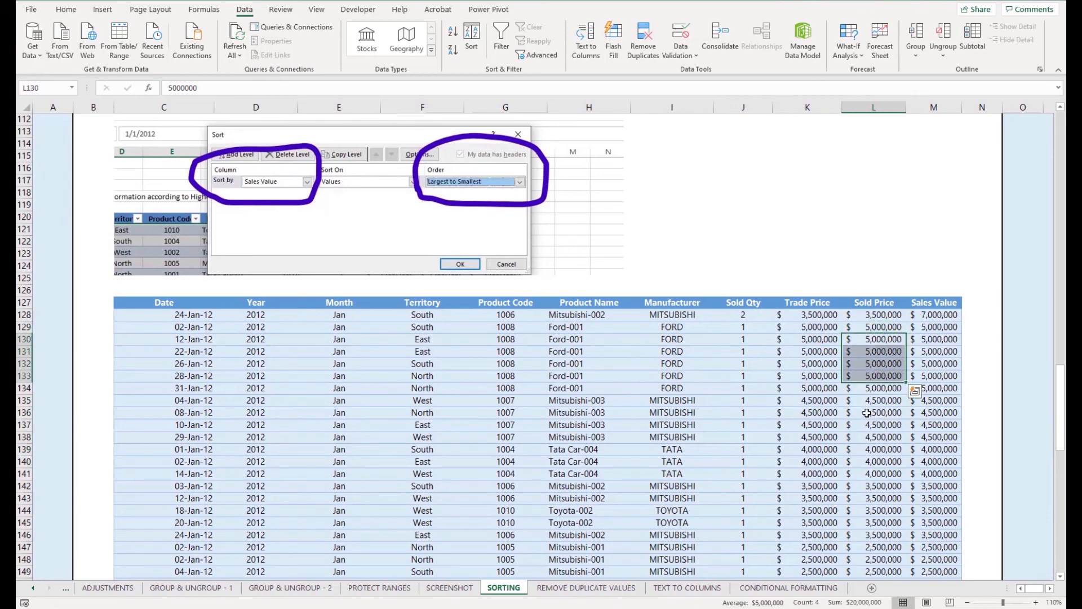